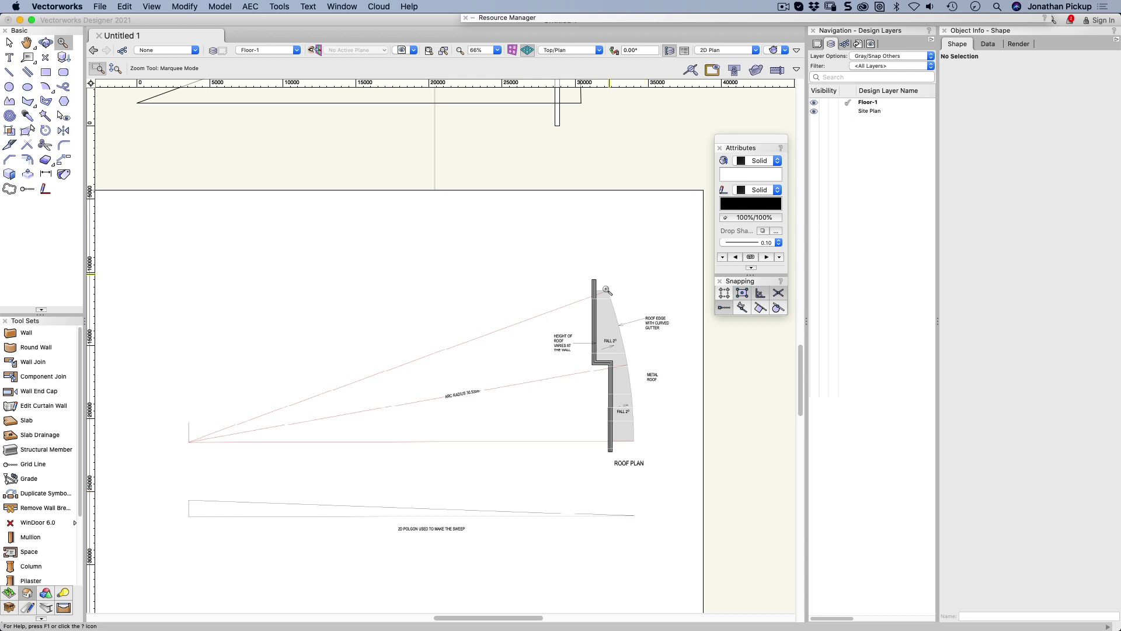
Zoom and recentre the view on the roof plan until the whole sheet is visible
{"action": "left_click_drag", "start_coordinate": [604, 295], "coordinate": [651, 454]}
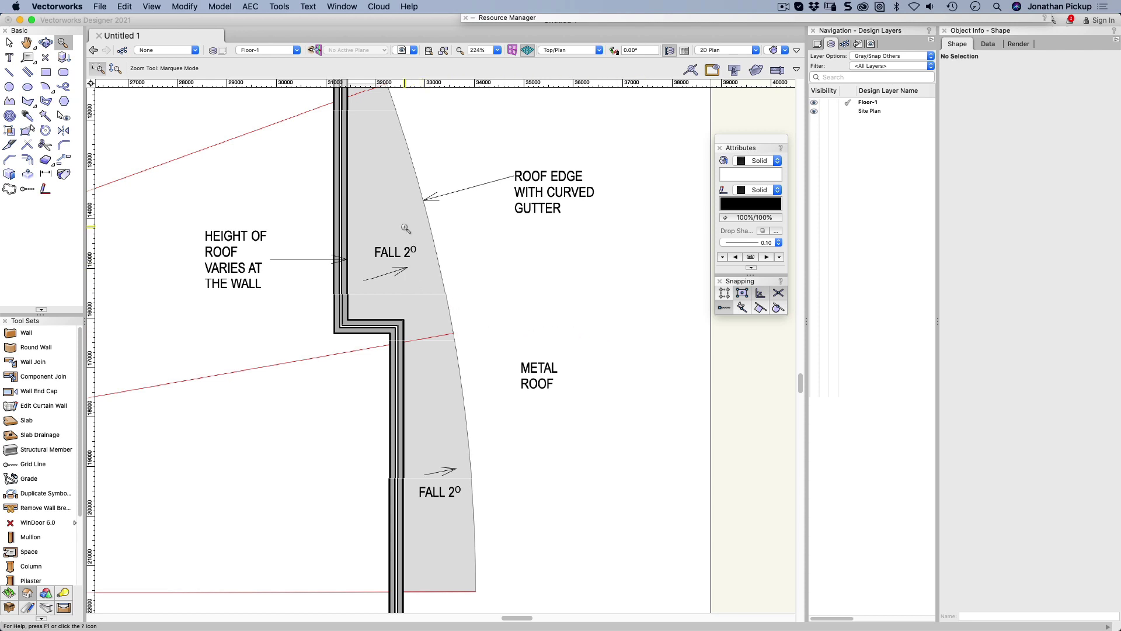
{"action": "scroll", "coordinate": [413, 231], "scroll_direction": "down", "scroll_amount": 2}
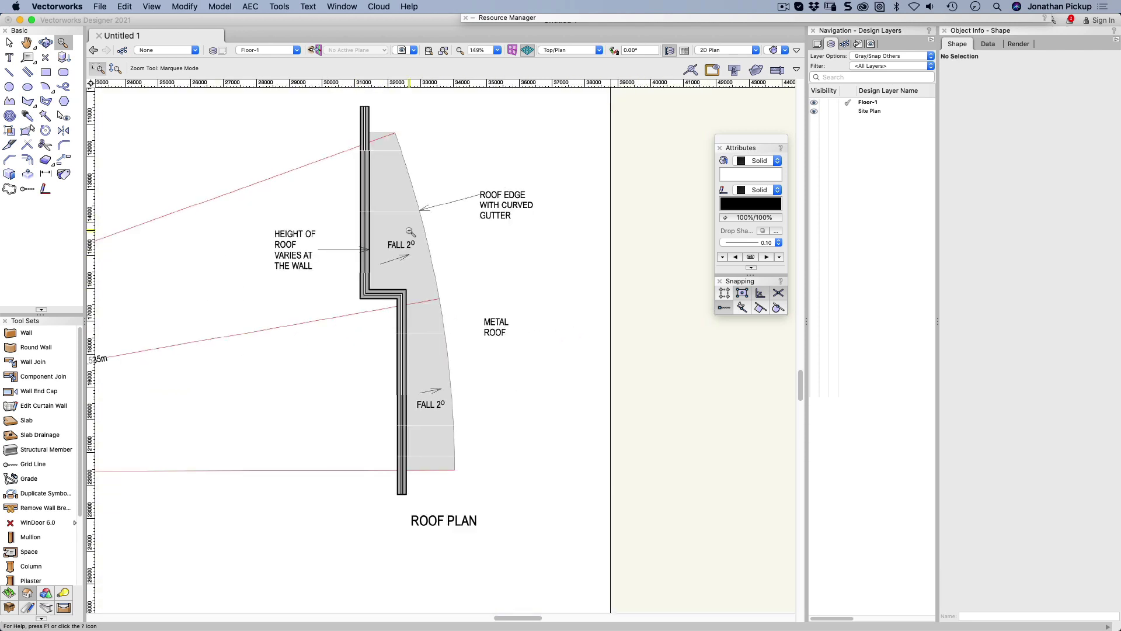
{"action": "scroll", "coordinate": [292, 240], "scroll_direction": "down", "scroll_amount": 1}
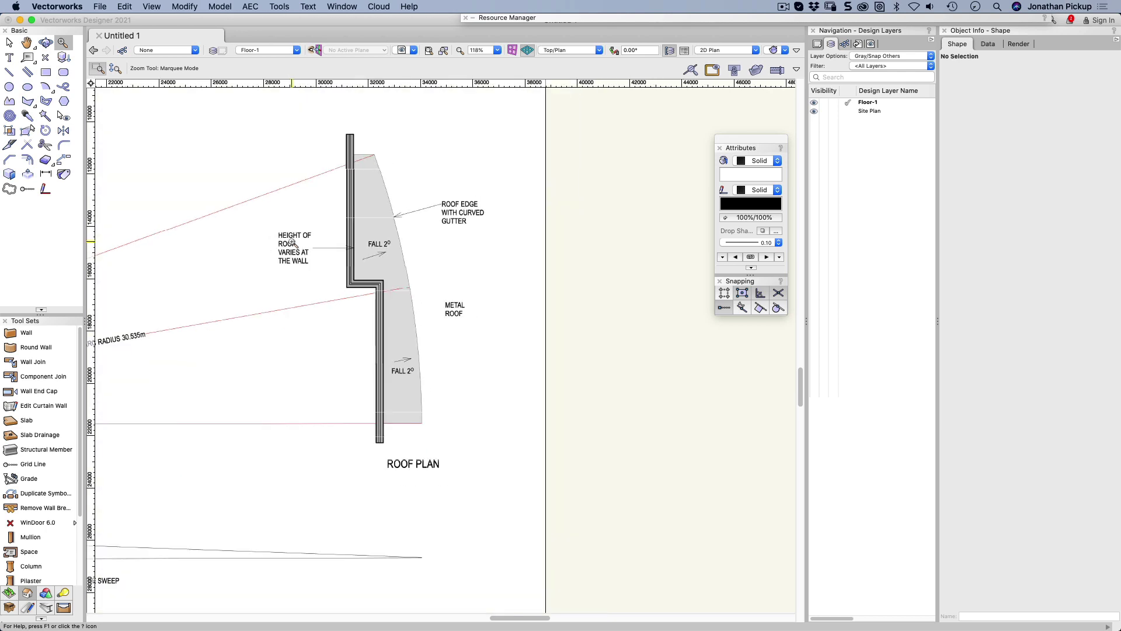
{"action": "scroll", "coordinate": [373, 246], "scroll_direction": "down", "scroll_amount": 1}
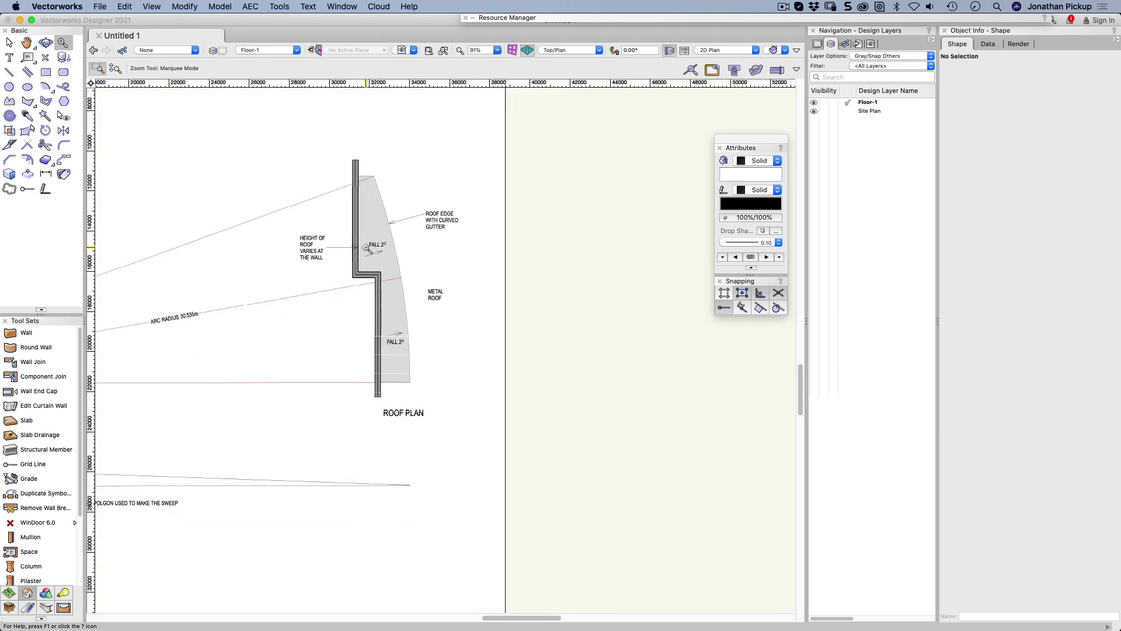
{"action": "middle_click_drag", "start_coordinate": [374, 247], "coordinate": [527, 234]}
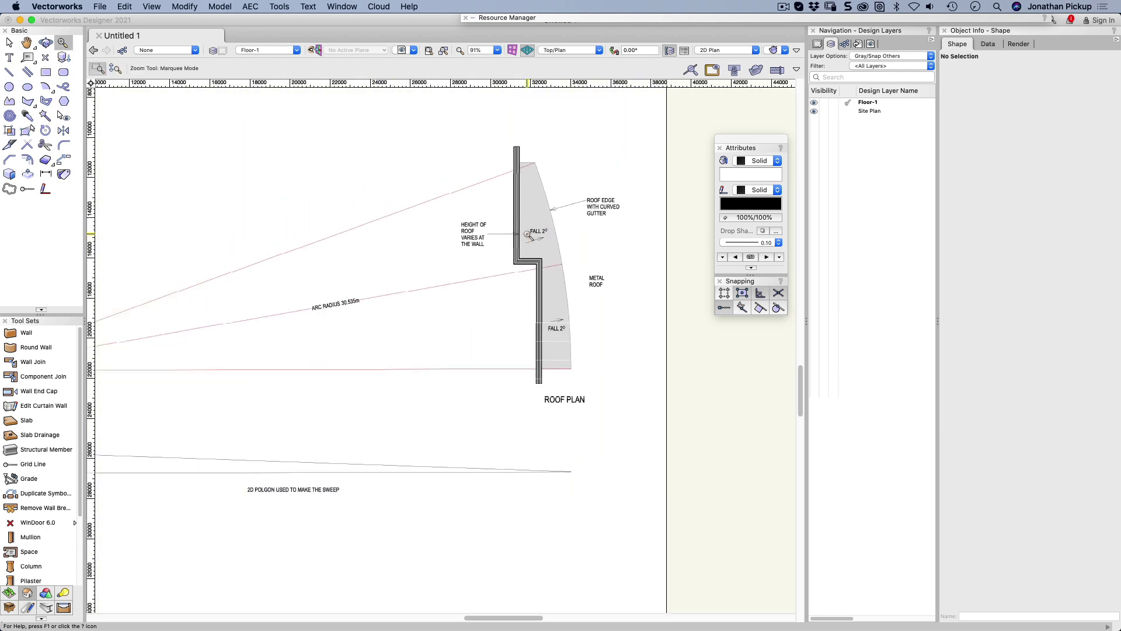
{"action": "left_click", "coordinate": [10, 43]}
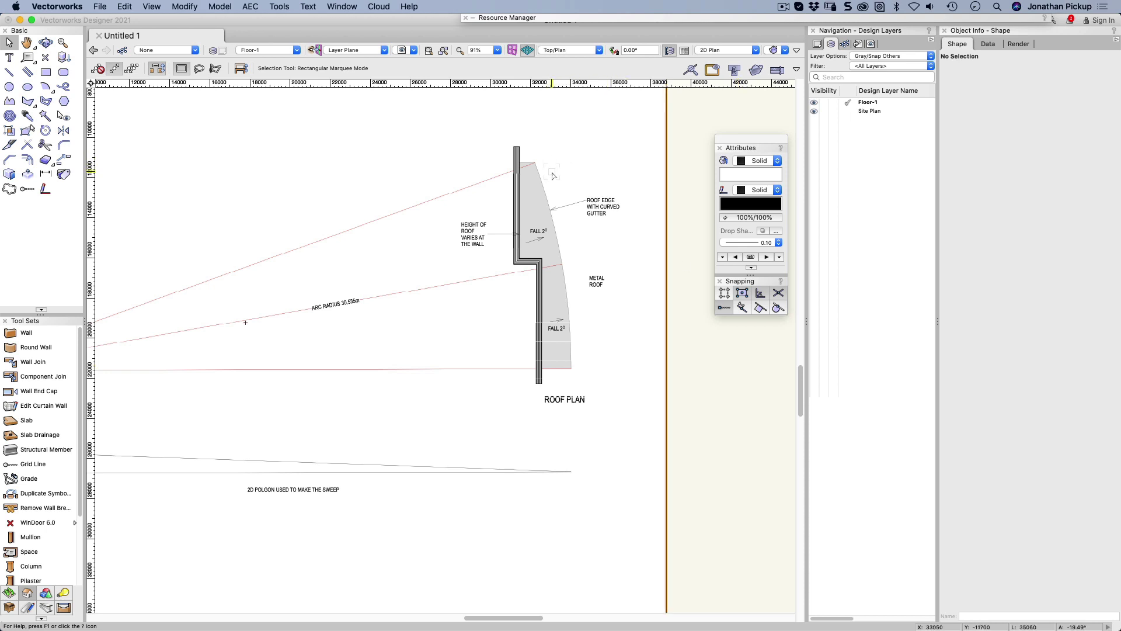
{"action": "scroll", "coordinate": [553, 175], "scroll_direction": "down", "scroll_amount": 4}
{"action": "middle_click_drag", "start_coordinate": [557, 183], "coordinate": [566, 282]}
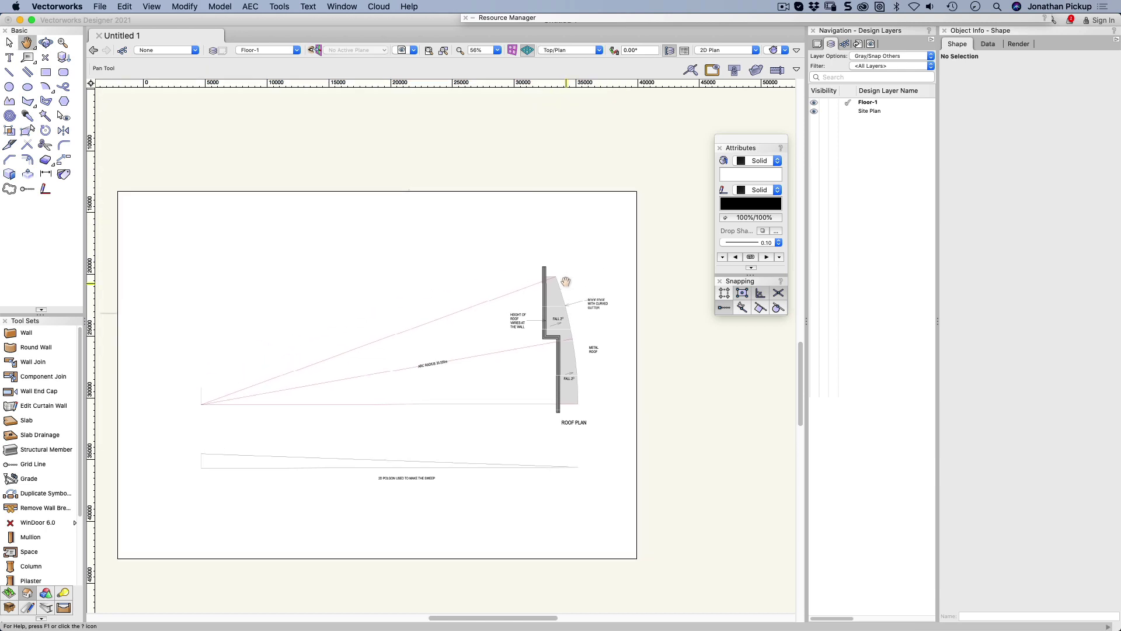
Zoom in on the bottom of the wall outline with the Line tool ready
{"action": "left_click", "coordinate": [221, 6]}
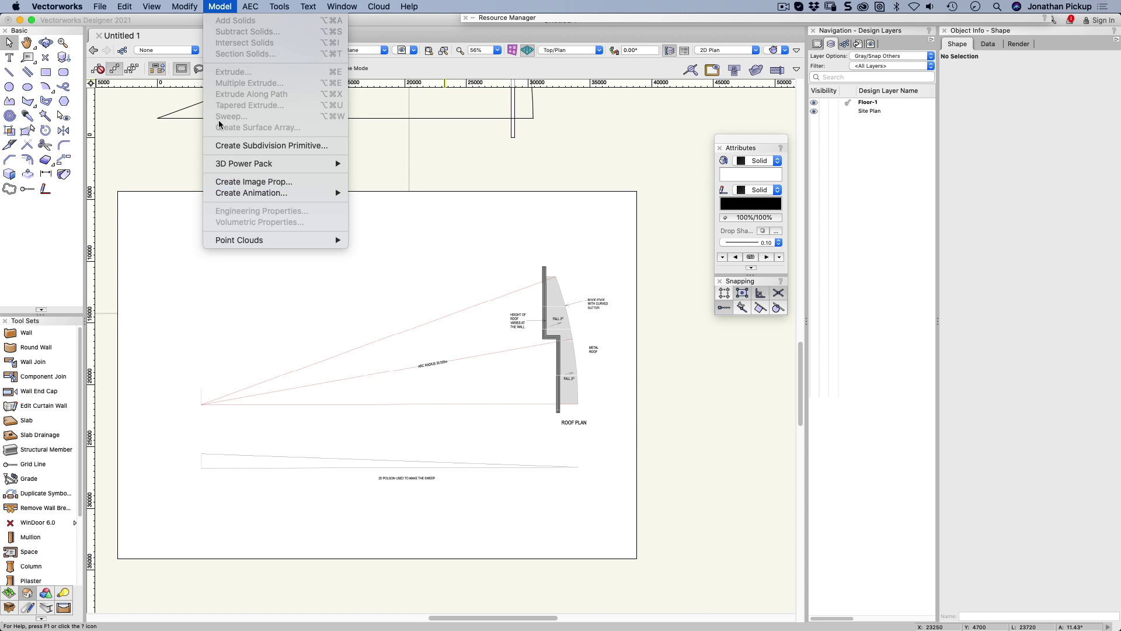
{"action": "key", "text": "Down"}
{"action": "key", "text": "Escape"}
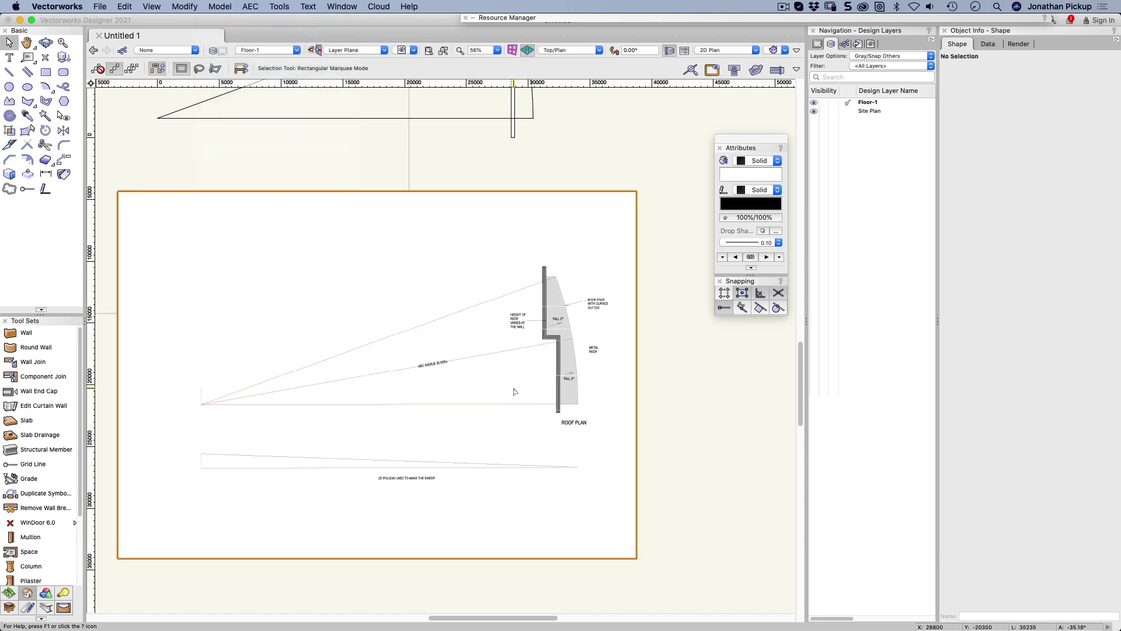
{"action": "key", "text": "c"}
{"action": "left_click_drag", "start_coordinate": [514, 381], "coordinate": [586, 423]}
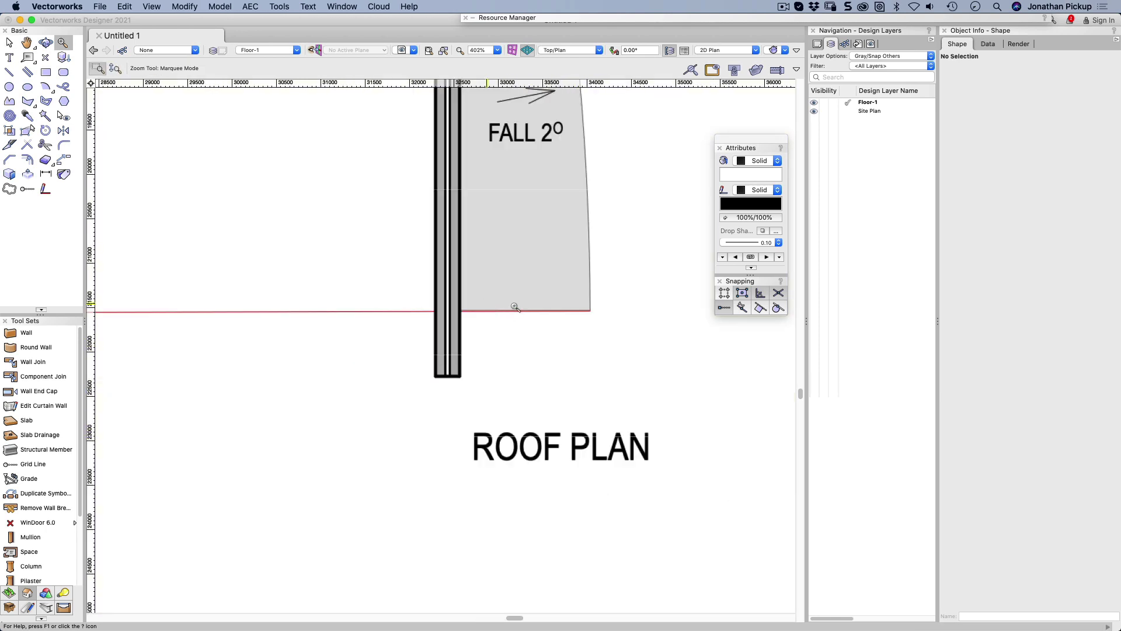
{"action": "left_click", "coordinate": [9, 72]}
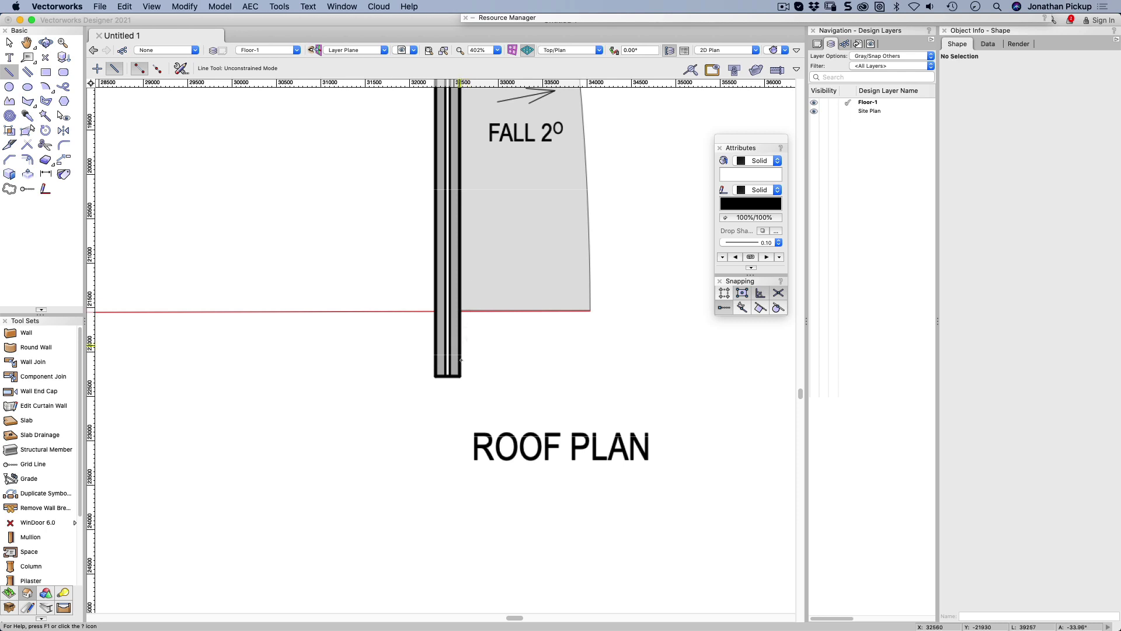
{"action": "scroll", "coordinate": [480, 341], "scroll_direction": "down", "scroll_amount": 5}
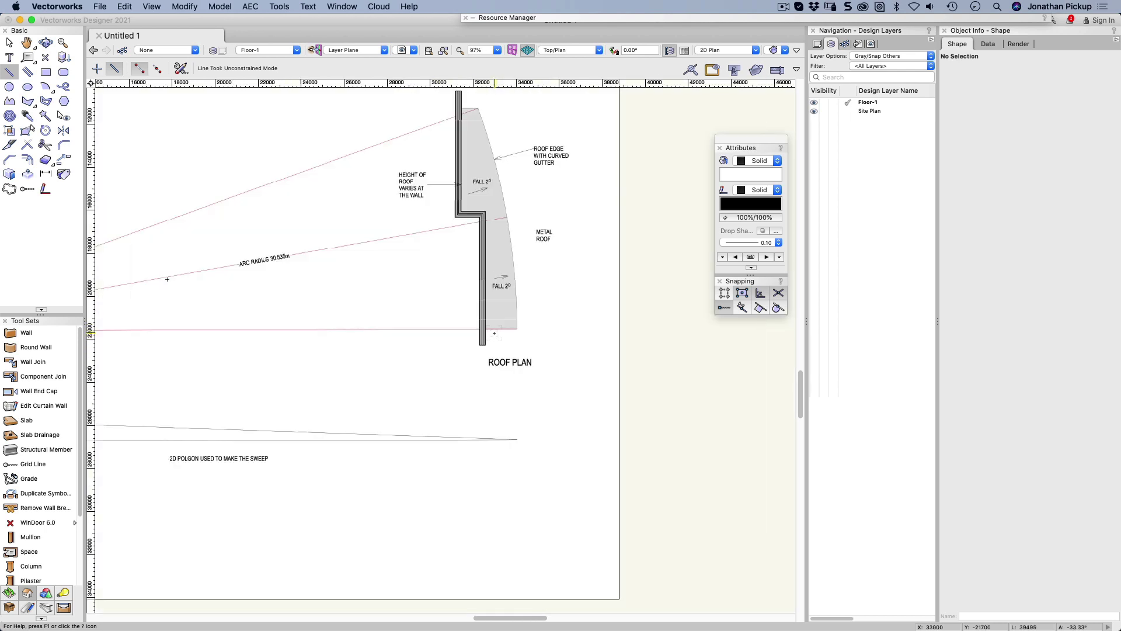
{"action": "scroll", "coordinate": [444, 137], "scroll_direction": "up", "scroll_amount": 5}
Start a line level with the wall corner and enter ΔX 4000 and ΔY -80
{"action": "scroll", "coordinate": [444, 138], "scroll_direction": "up", "scroll_amount": 5}
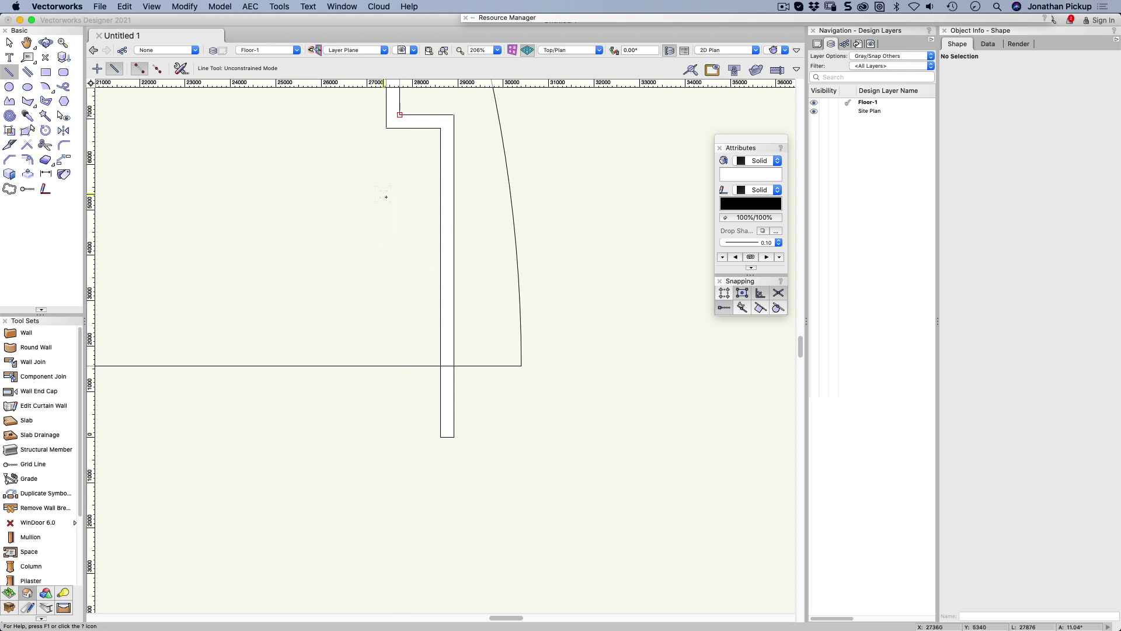
{"action": "left_click", "coordinate": [400, 262]}
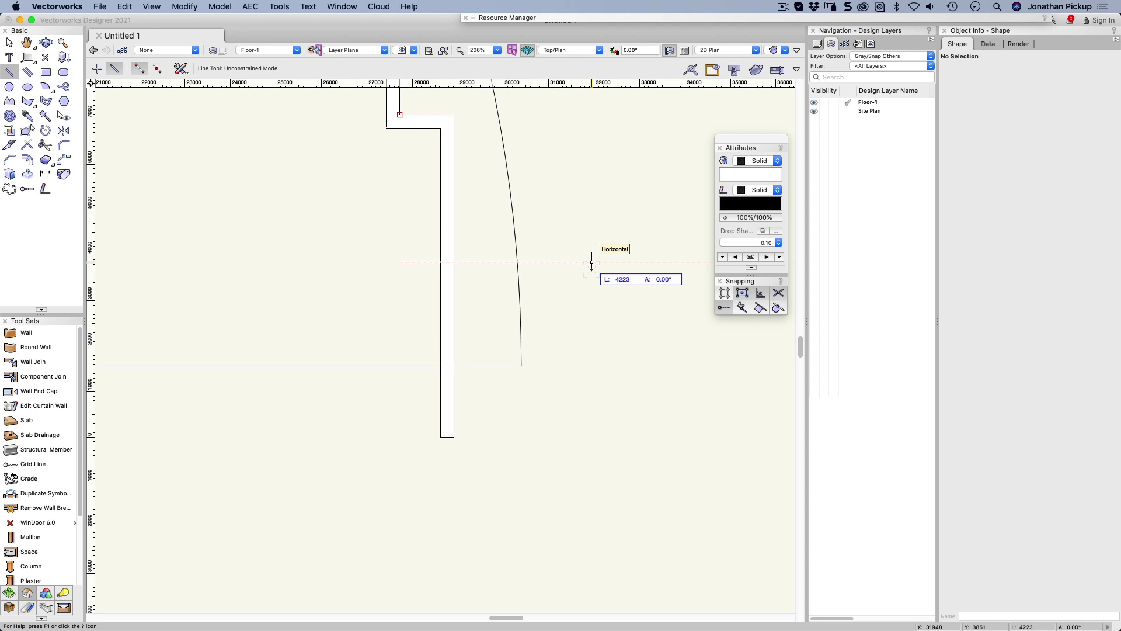
{"action": "key", "text": "Tab"}
{"action": "key", "text": "Tab"}
{"action": "key", "text": "Tab"}
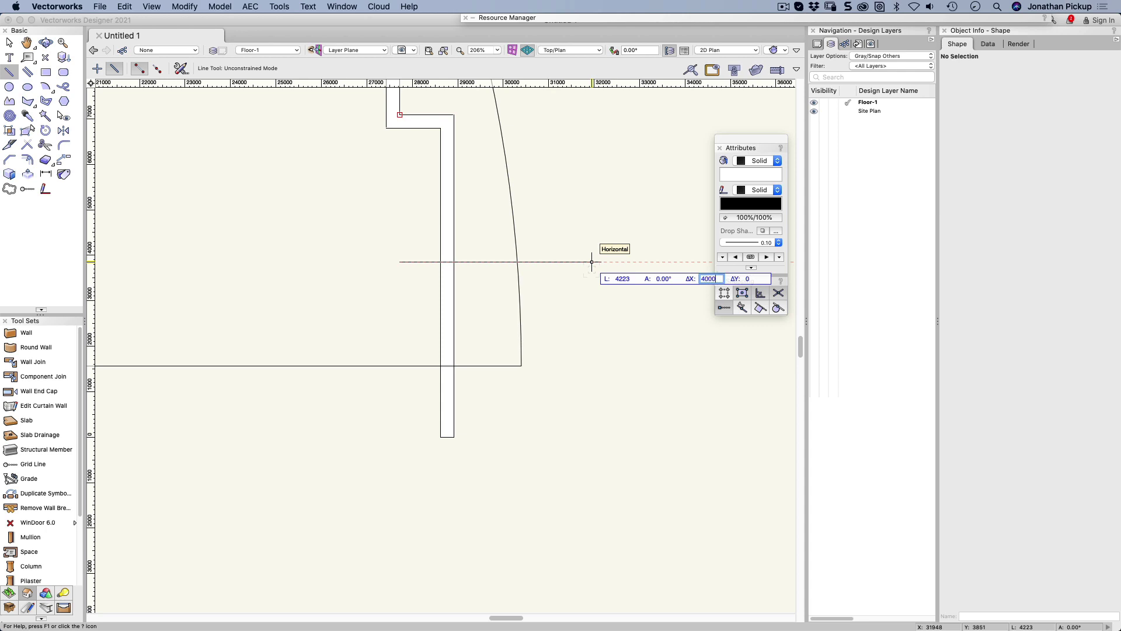
{"action": "key", "text": "Tab"}
{"action": "type", "text": "-80"}
{"action": "key", "text": "Tab"}
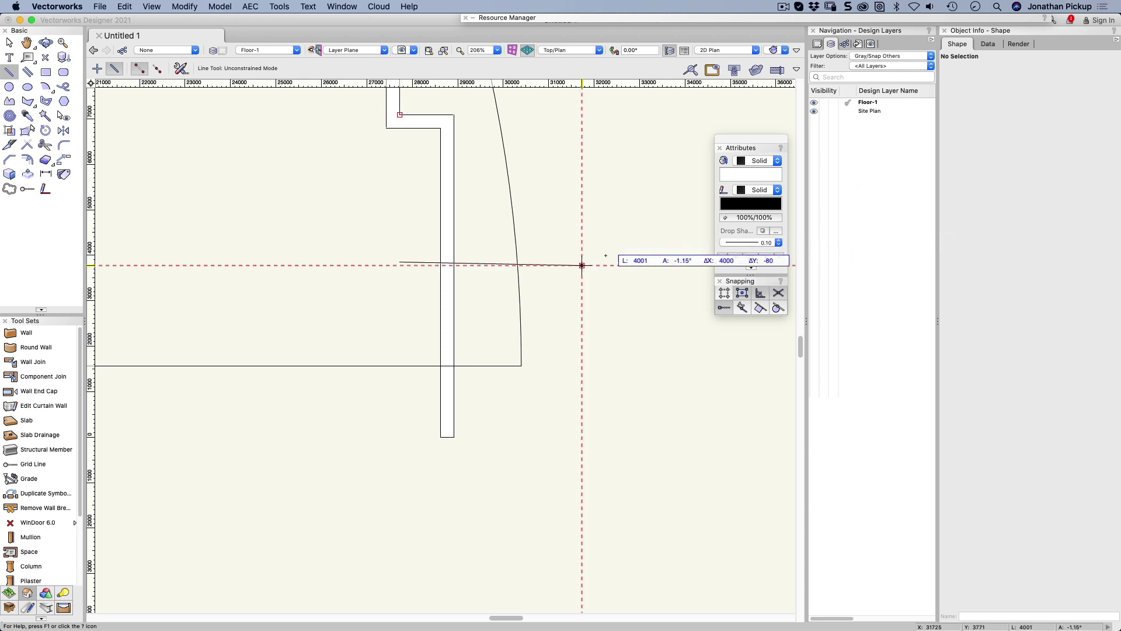
Place the sloping line, then drag its right end back to 2724, directly below the roof edge end
{"action": "left_click", "coordinate": [582, 265]}
{"action": "key", "text": "x"}
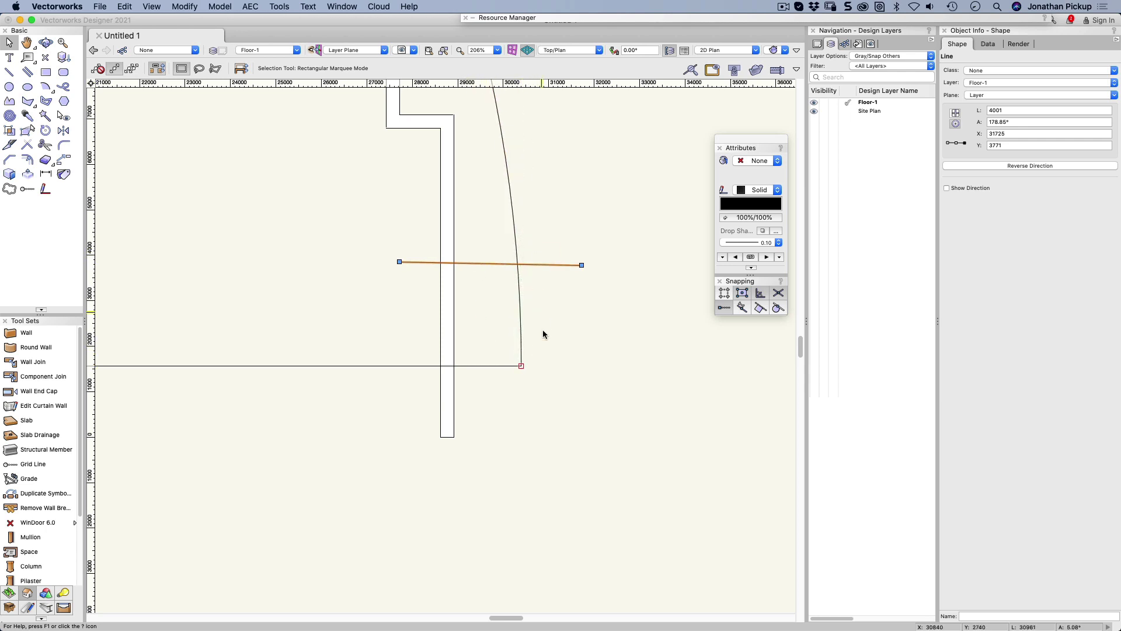
{"action": "left_click_drag", "start_coordinate": [581, 265], "coordinate": [531, 415]}
{"action": "scroll", "coordinate": [513, 346], "scroll_direction": "up", "scroll_amount": 5}
{"action": "scroll", "coordinate": [549, 367], "scroll_direction": "down", "scroll_amount": 2}
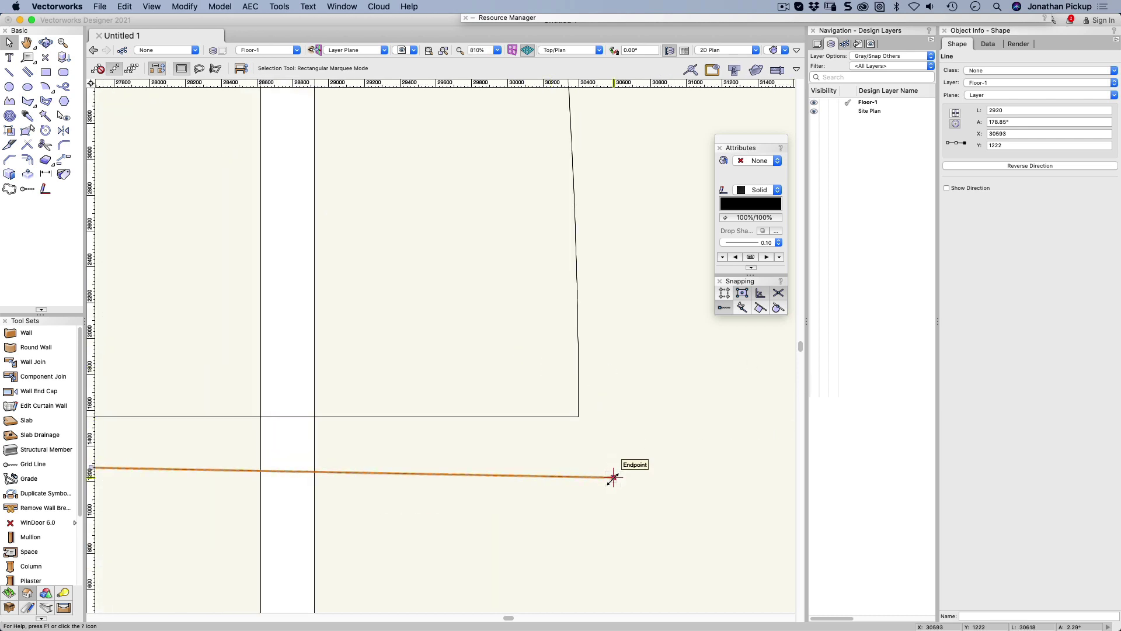
{"action": "mouse_move", "coordinate": [613, 478]}
{"action": "left_mouse_down"}
{"action": "mouse_move", "coordinate": [577, 448]}
{"action": "mouse_move", "coordinate": [578, 417]}
{"action": "mouse_move", "coordinate": [587, 479]}
{"action": "mouse_move", "coordinate": [657, 312]}
{"action": "left_mouse_up"}
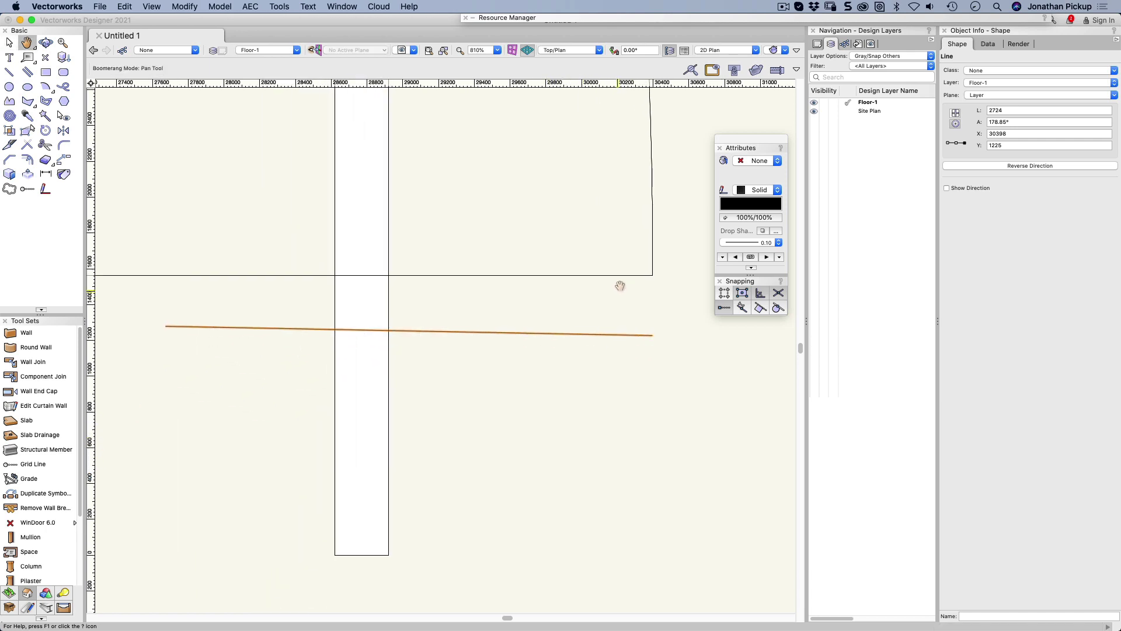
Draw a 300 vertical line down from the sloping line's right end
{"action": "left_click", "coordinate": [10, 72]}
{"action": "left_click", "coordinate": [652, 336]}
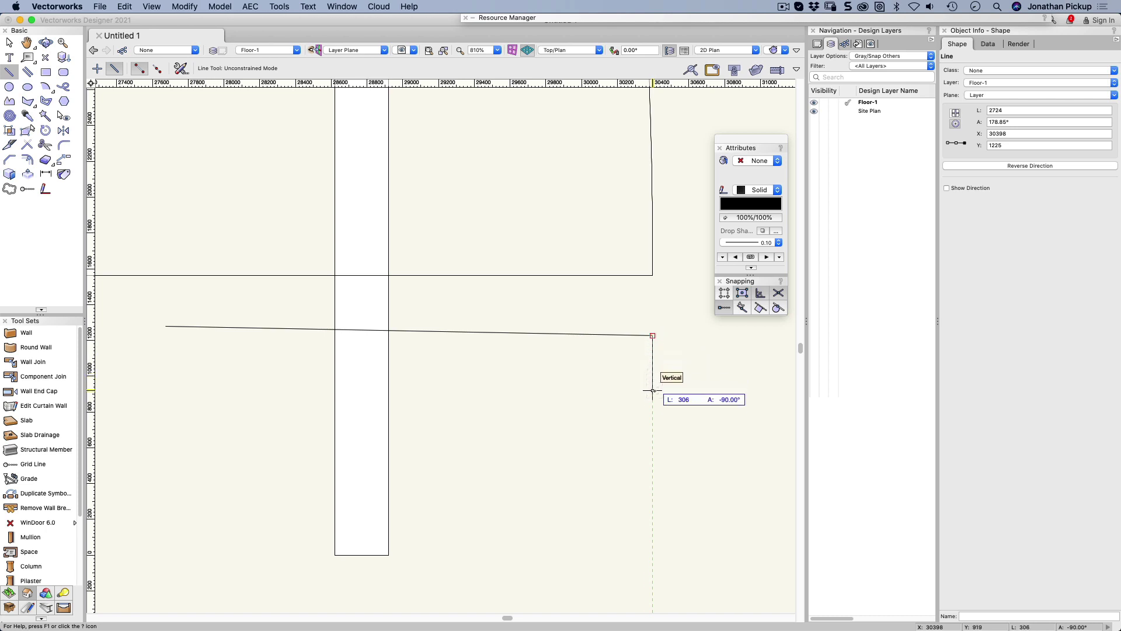
{"action": "key", "text": "Tab"}
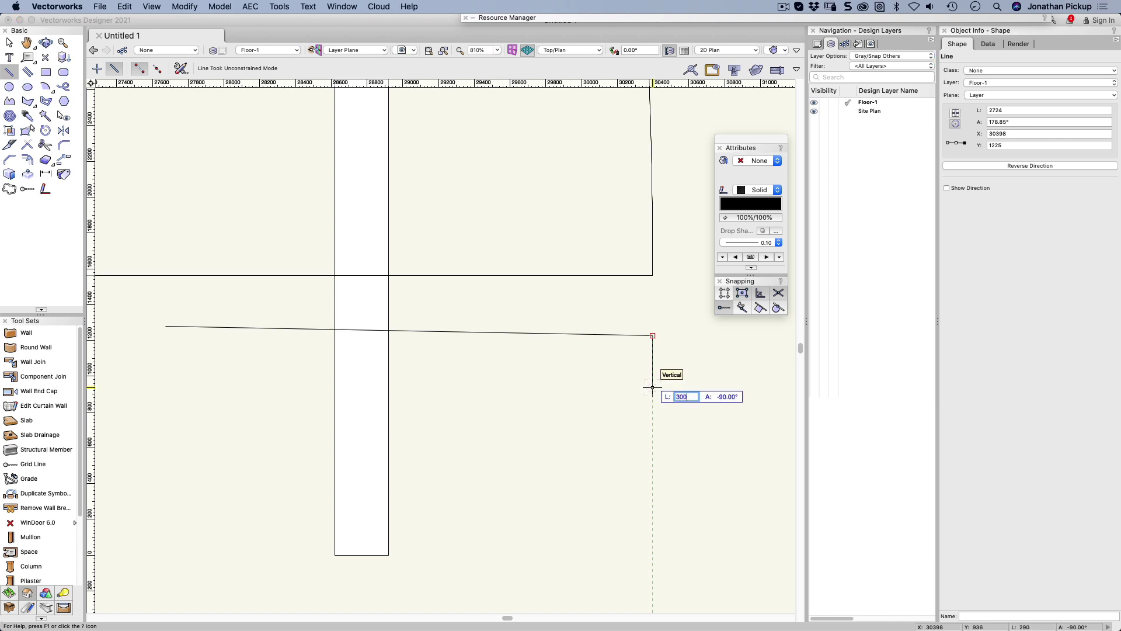
{"action": "type", "text": "300"}
{"action": "key", "text": "Return"}
Select both lines and compose them into one polygon with Modify > Compose
{"action": "key", "text": "x"}
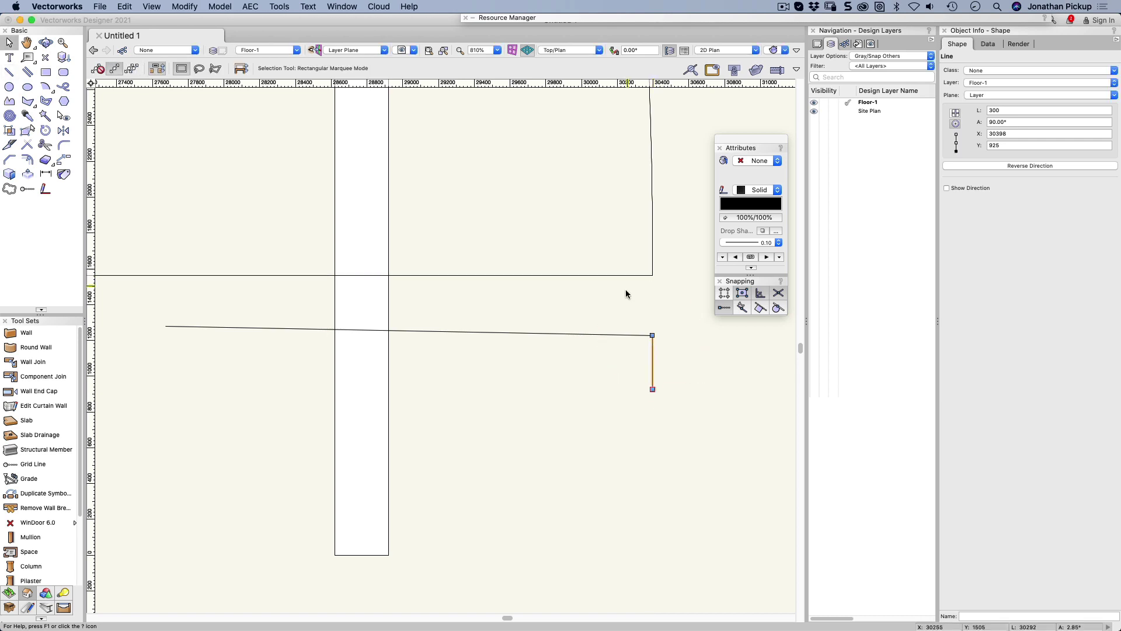
{"action": "left_click", "coordinate": [270, 328], "text": "shift"}
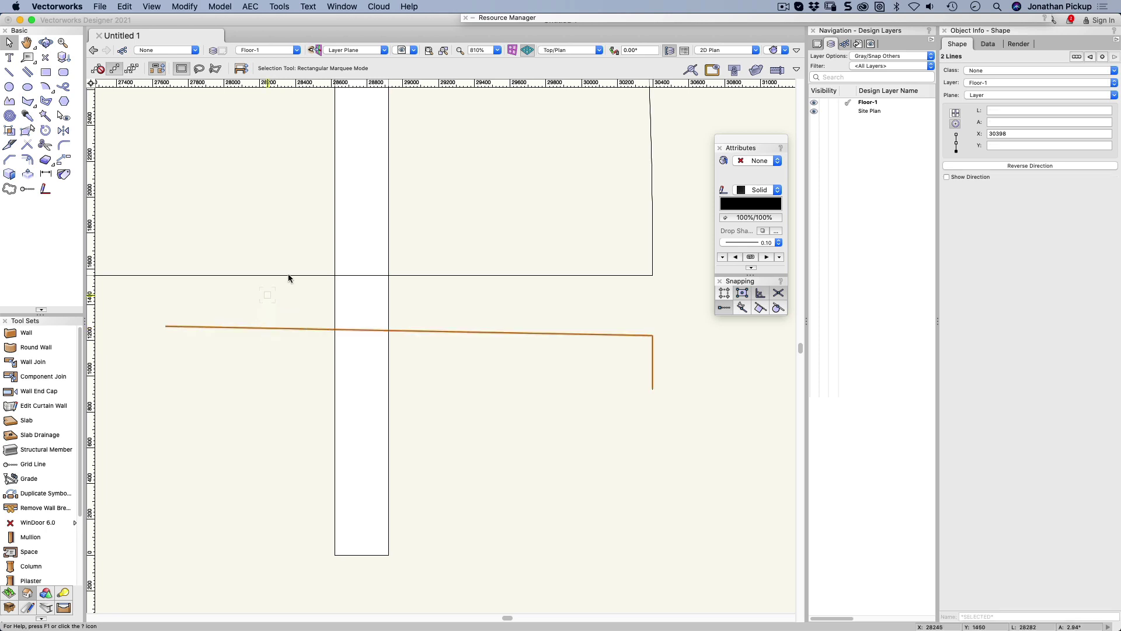
{"action": "right_click", "coordinate": [435, 332]}
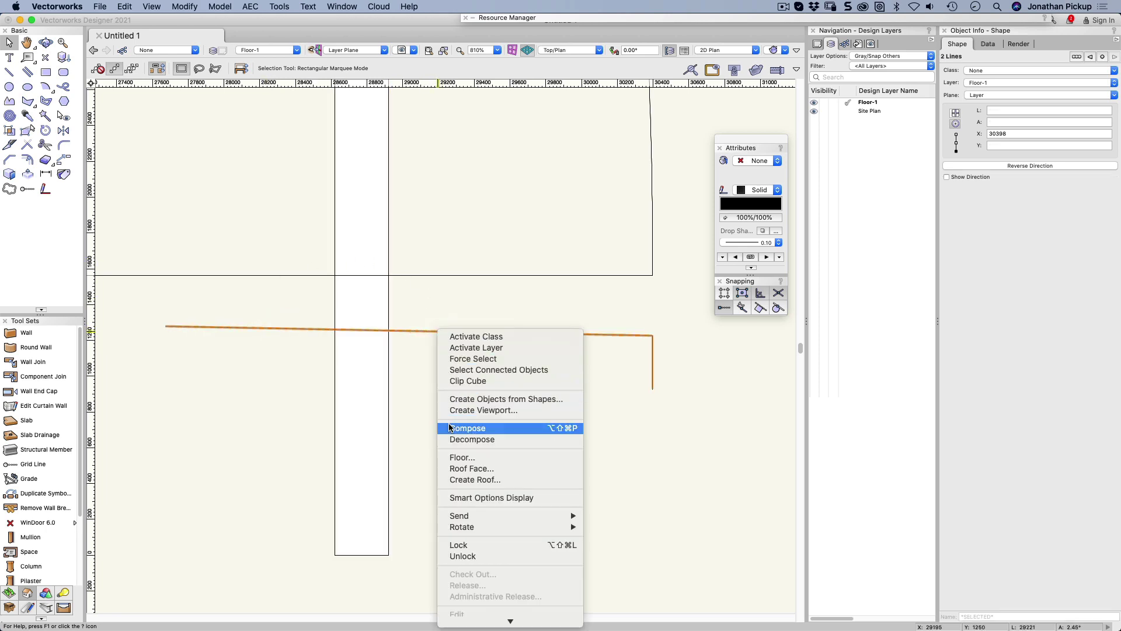
{"action": "left_click", "coordinate": [467, 410]}
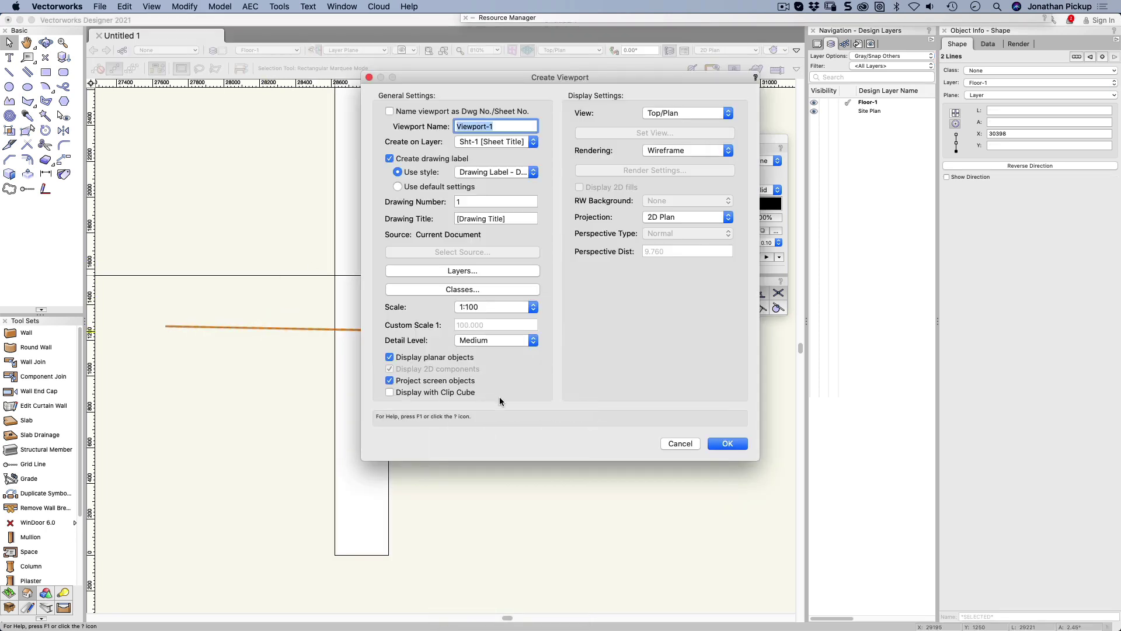
{"action": "key", "text": "Escape"}
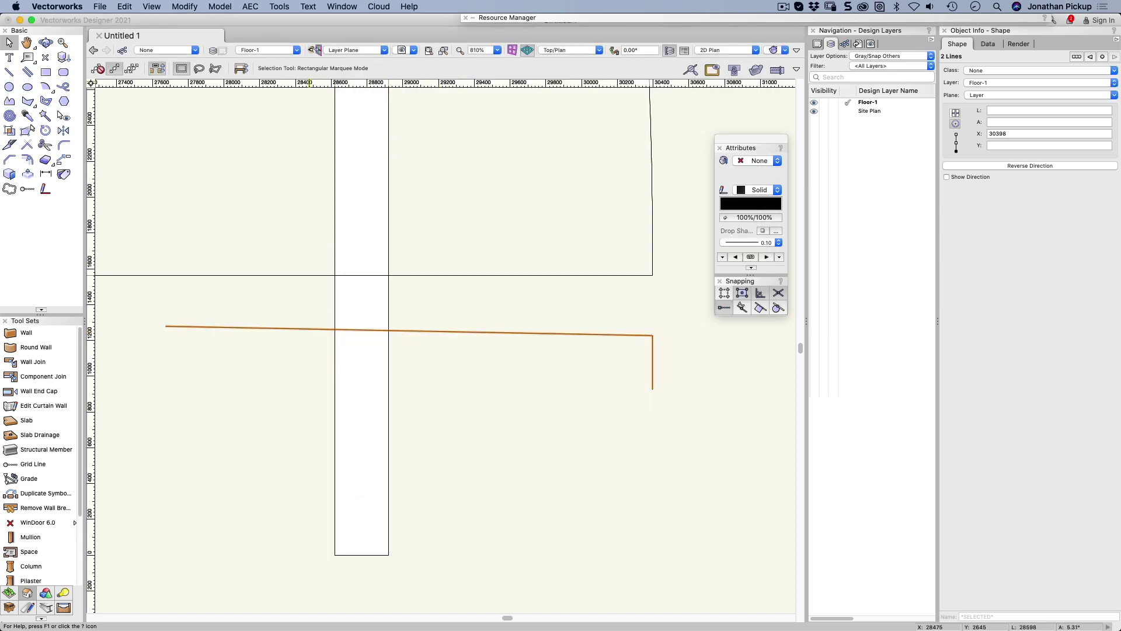
{"action": "left_click", "coordinate": [184, 7]}
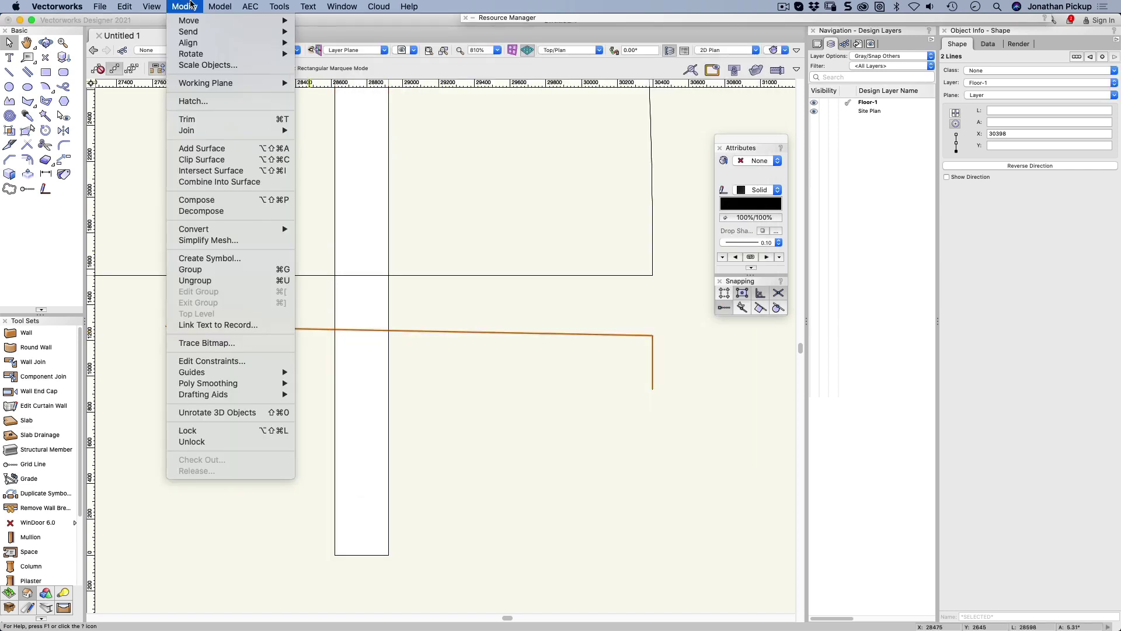
{"action": "left_click", "coordinate": [199, 200]}
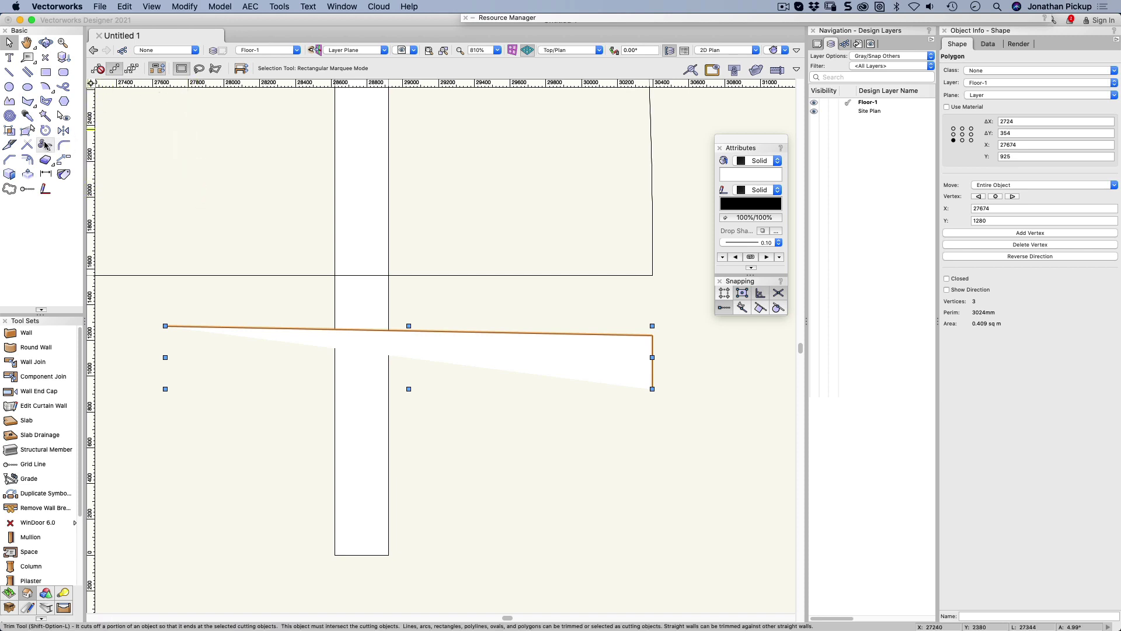
Offset the outline 50 mm inward and draw the two 50 mm lines closing its ends
{"action": "left_click", "coordinate": [28, 160]}
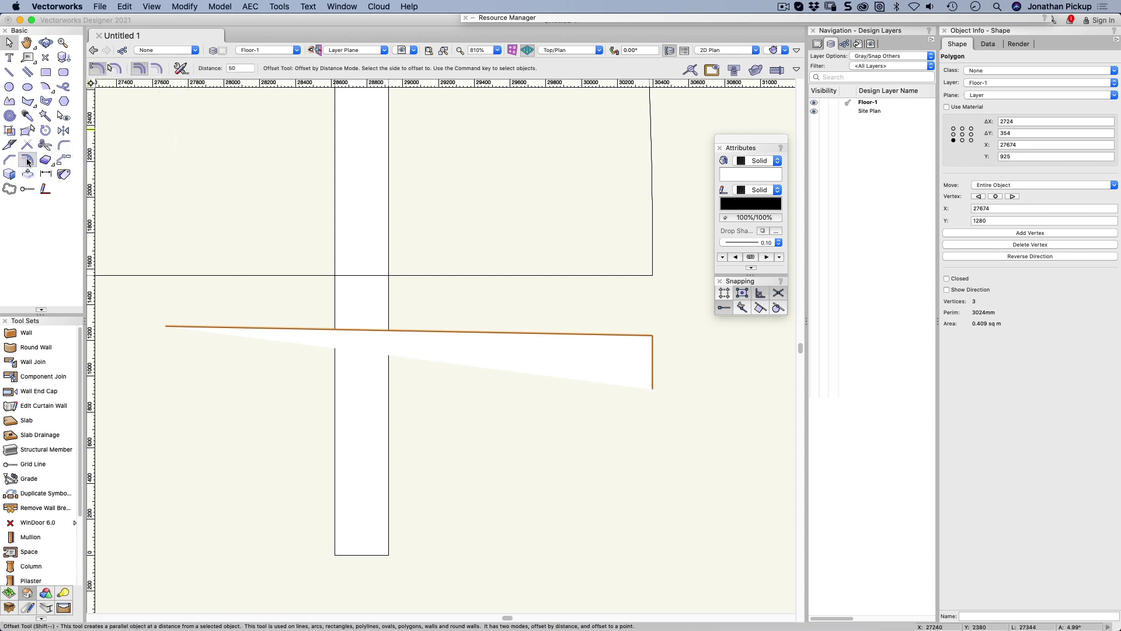
{"action": "left_click", "coordinate": [219, 352]}
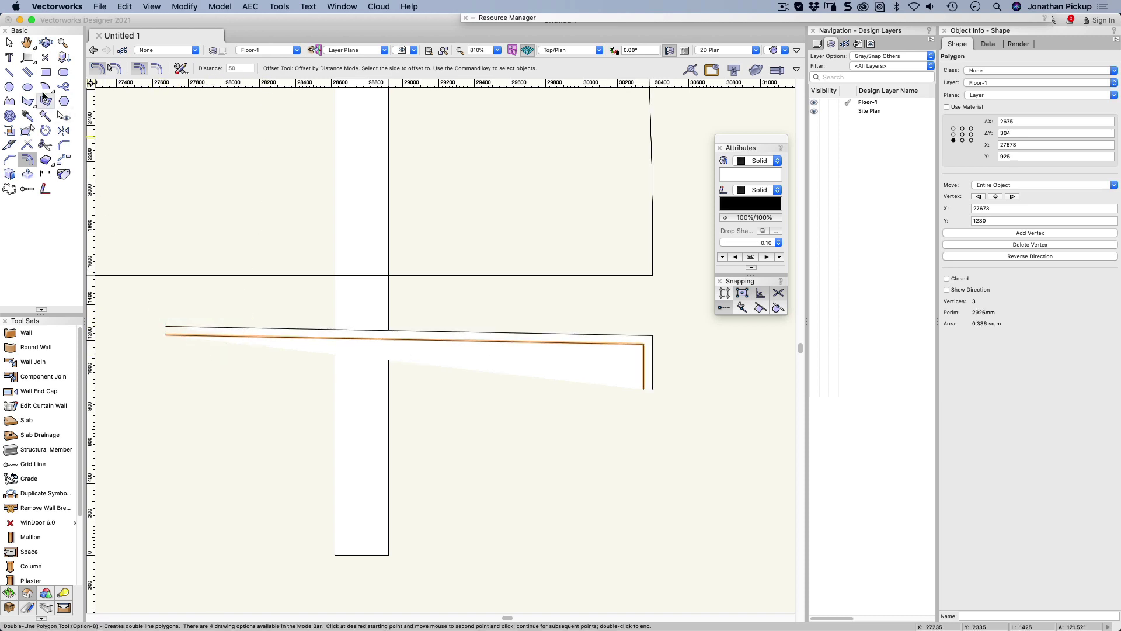
{"action": "key", "text": "2"}
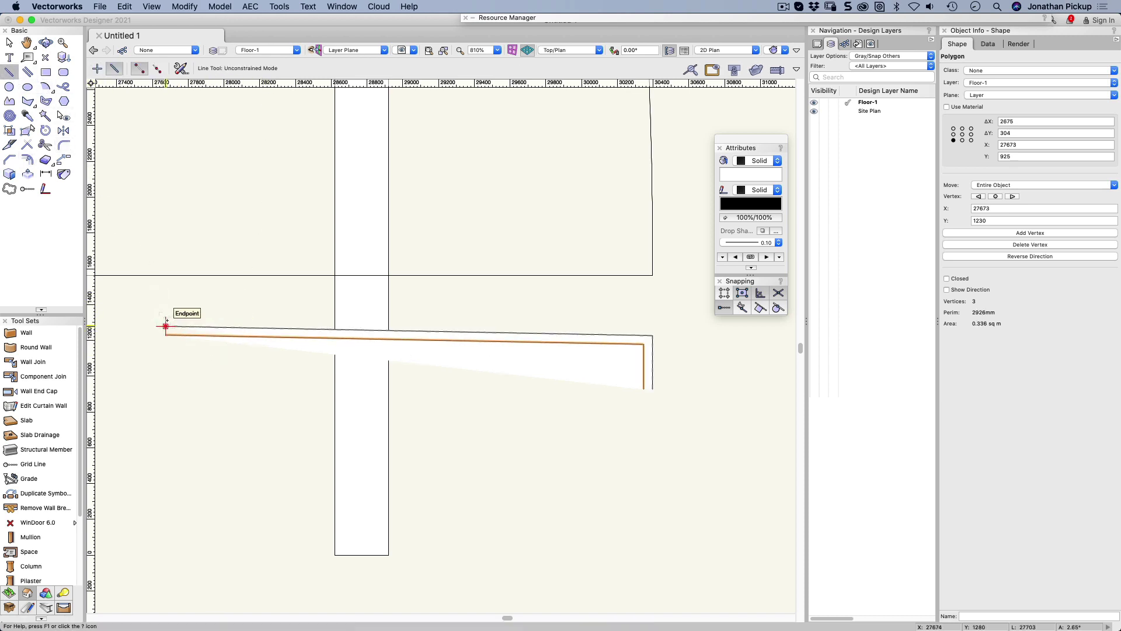
{"action": "left_click", "coordinate": [166, 334]}
{"action": "left_click", "coordinate": [166, 326]}
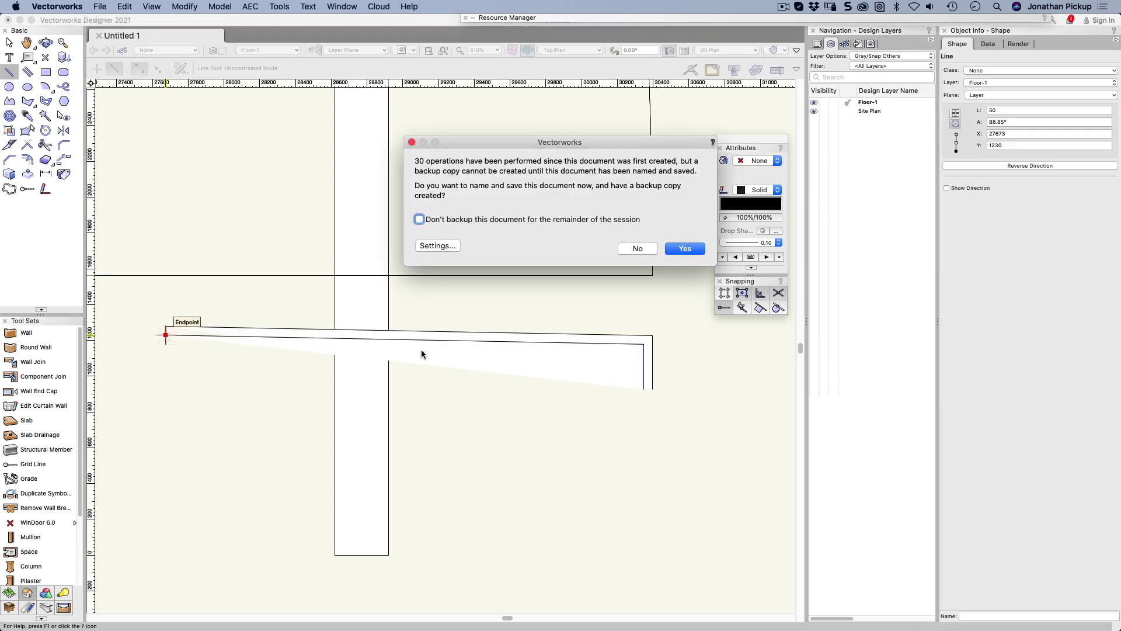
{"action": "left_click", "coordinate": [638, 248]}
{"action": "left_click", "coordinate": [652, 389]}
{"action": "left_click", "coordinate": [644, 389]}
Select the offset outline and its connected pieces, then compose them into one closed profile
{"action": "key", "text": "x"}
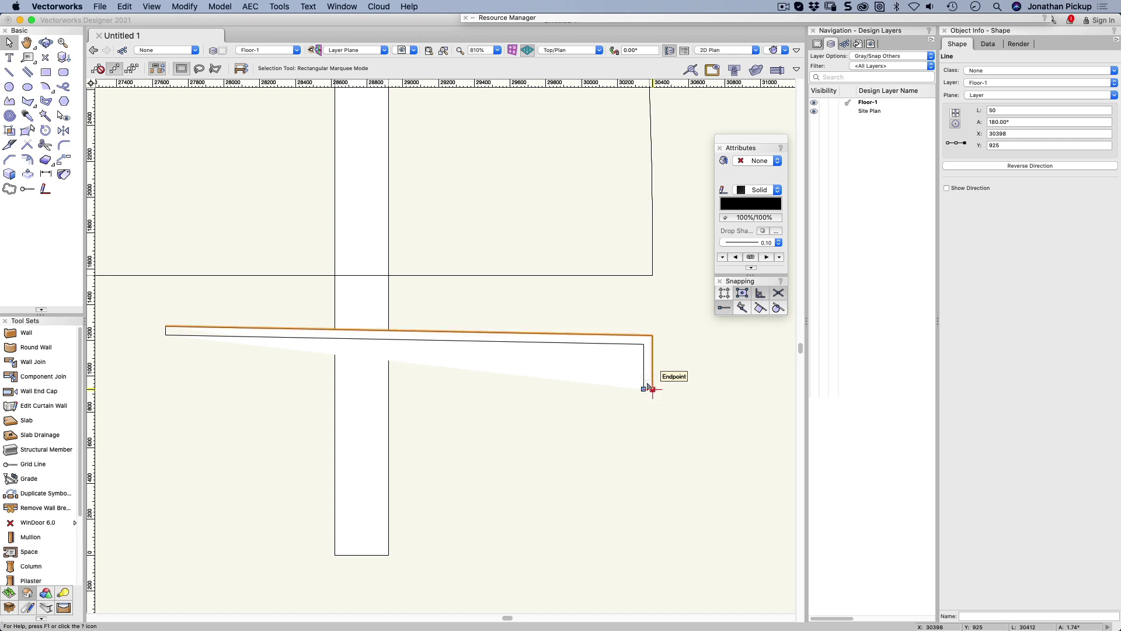
{"action": "key", "text": "super+a"}
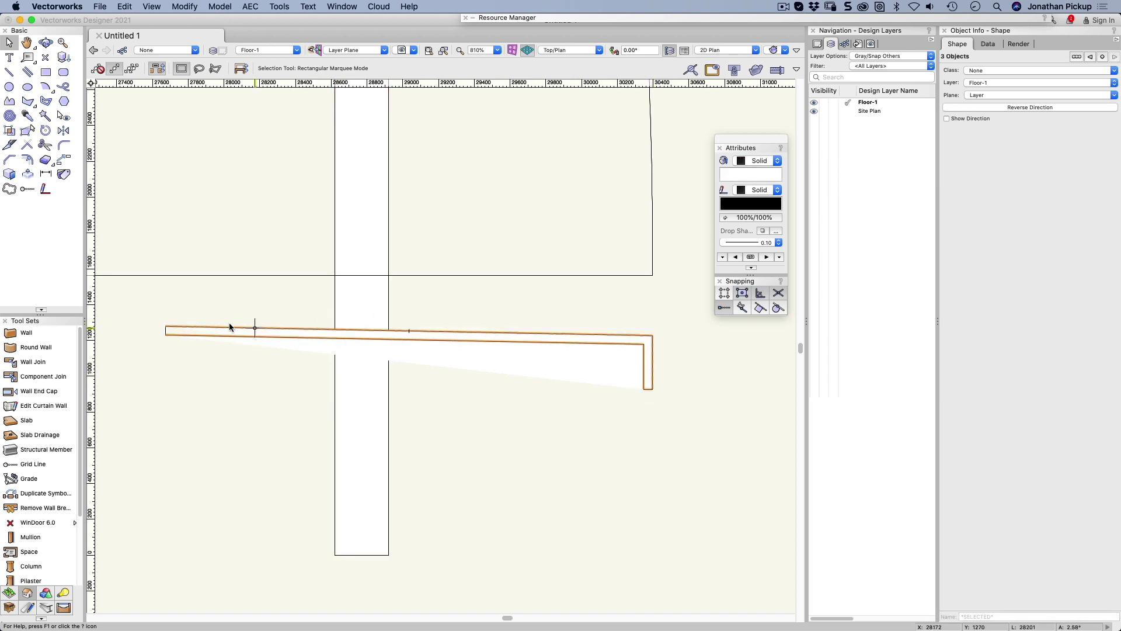
{"action": "left_click", "coordinate": [239, 297]}
{"action": "left_click", "coordinate": [273, 328]}
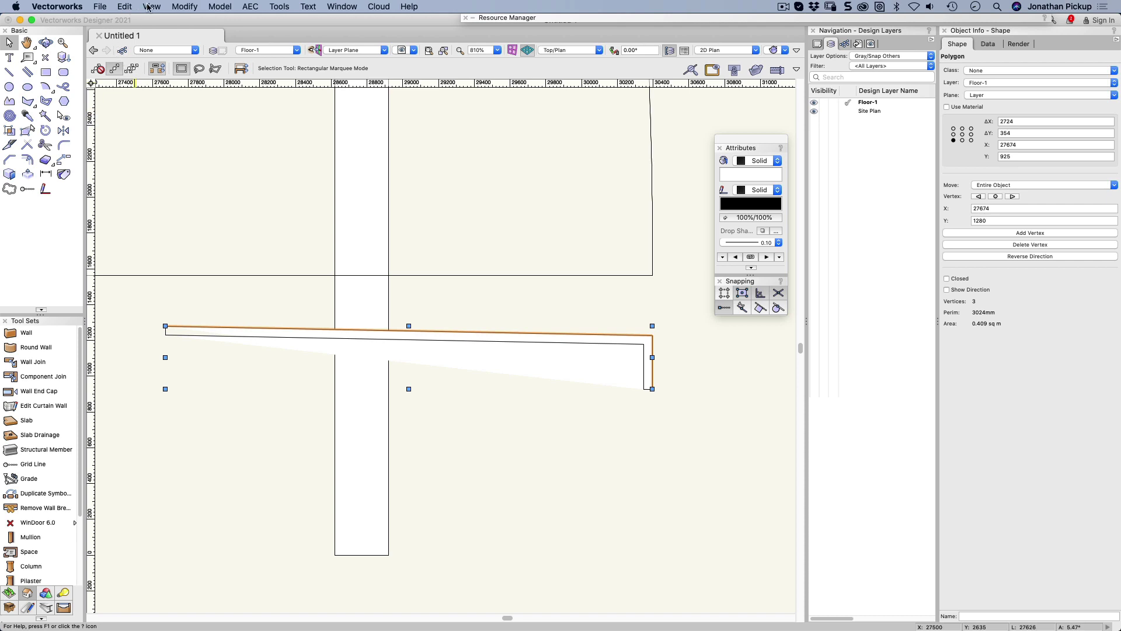
{"action": "left_click", "coordinate": [125, 7]}
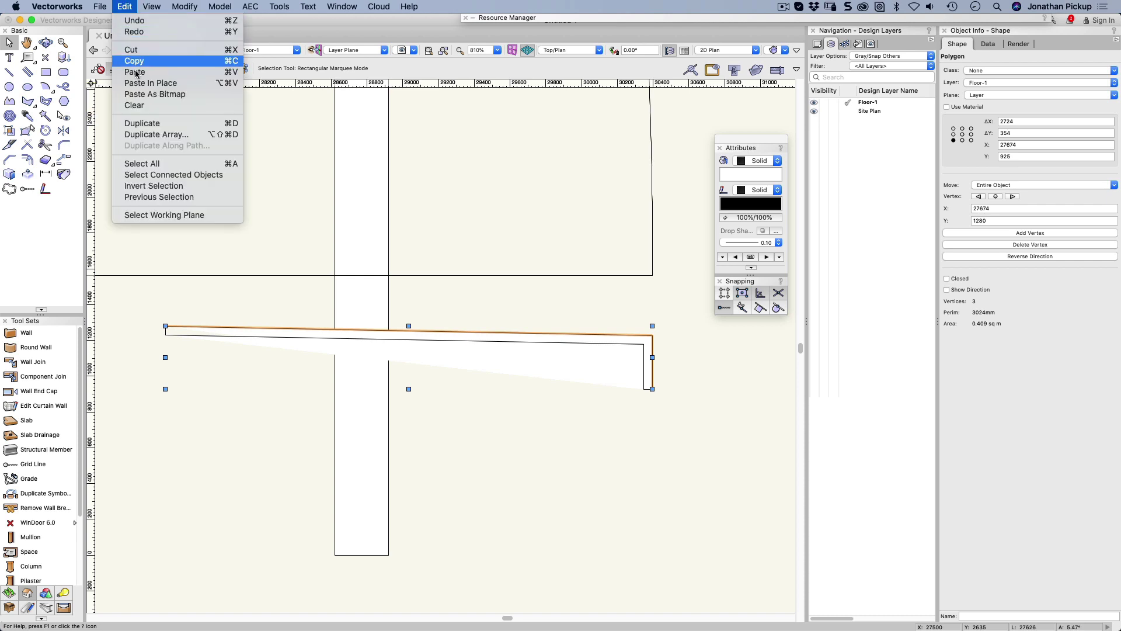
{"action": "left_click", "coordinate": [155, 176]}
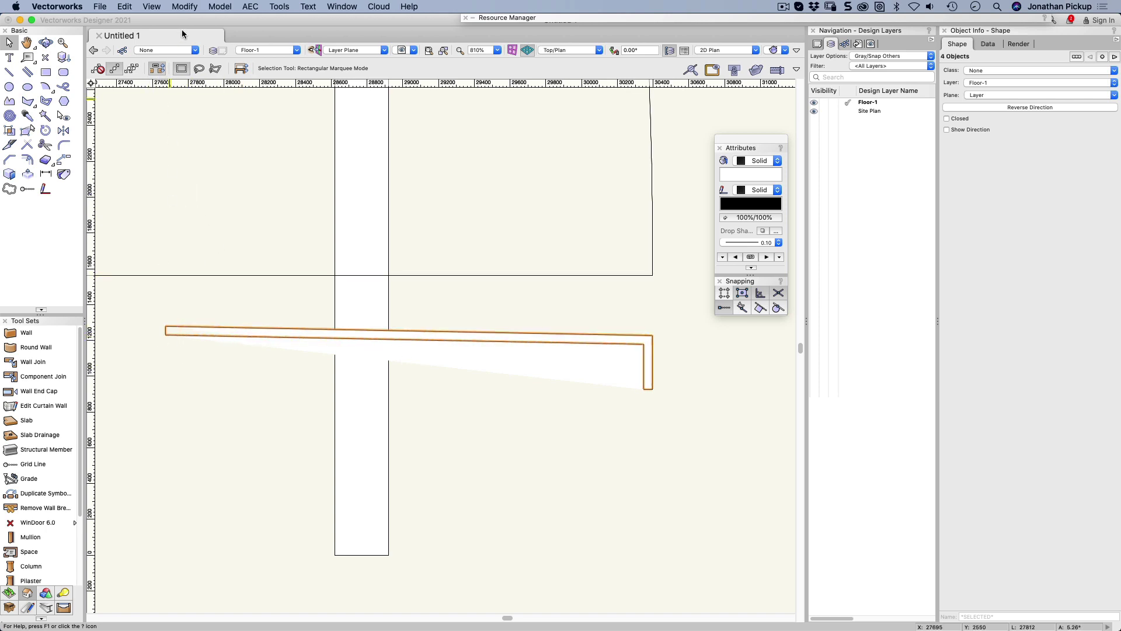
{"action": "left_click", "coordinate": [184, 6]}
{"action": "left_click", "coordinate": [209, 200]}
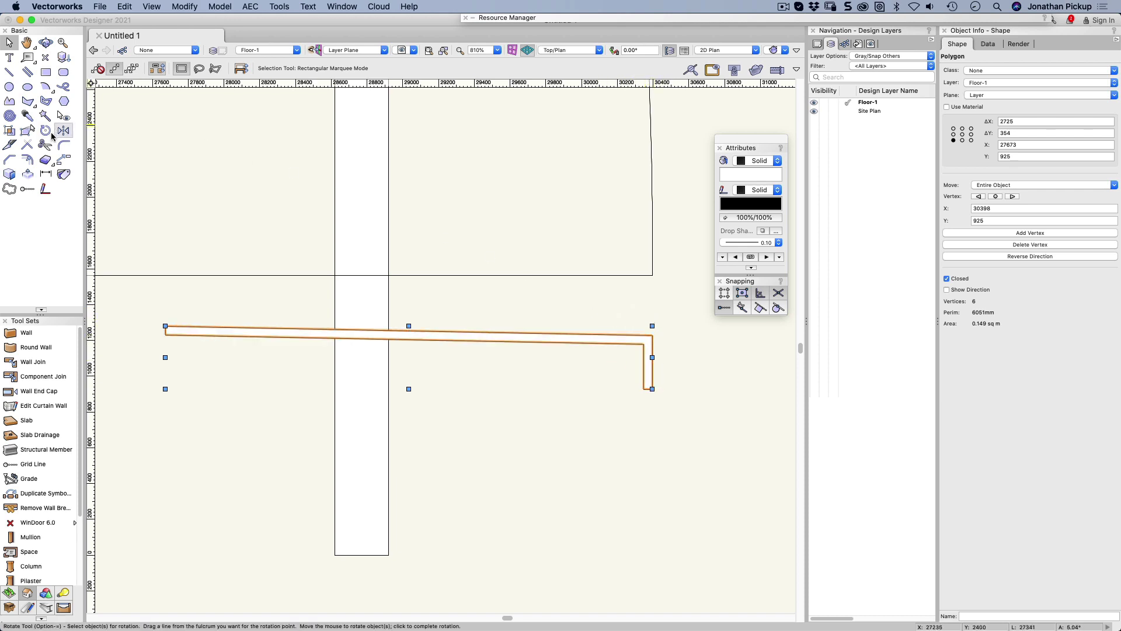
Fillet the inner gutter corner at radius 250, then set the fillet radius to 300
{"action": "left_click", "coordinate": [27, 130]}
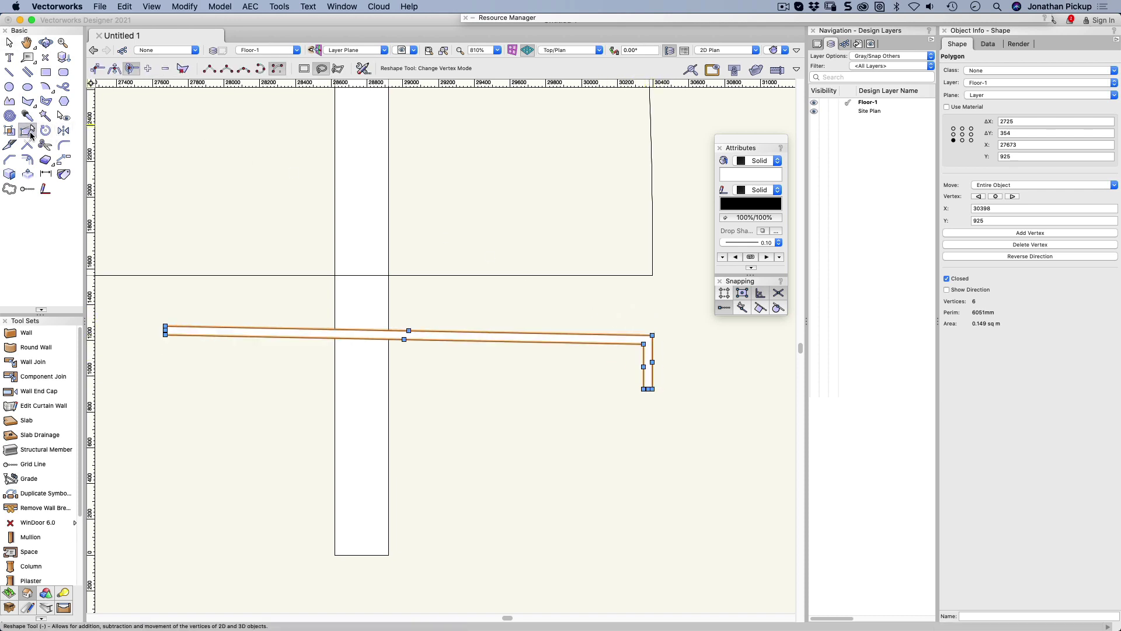
{"action": "left_click", "coordinate": [362, 69]}
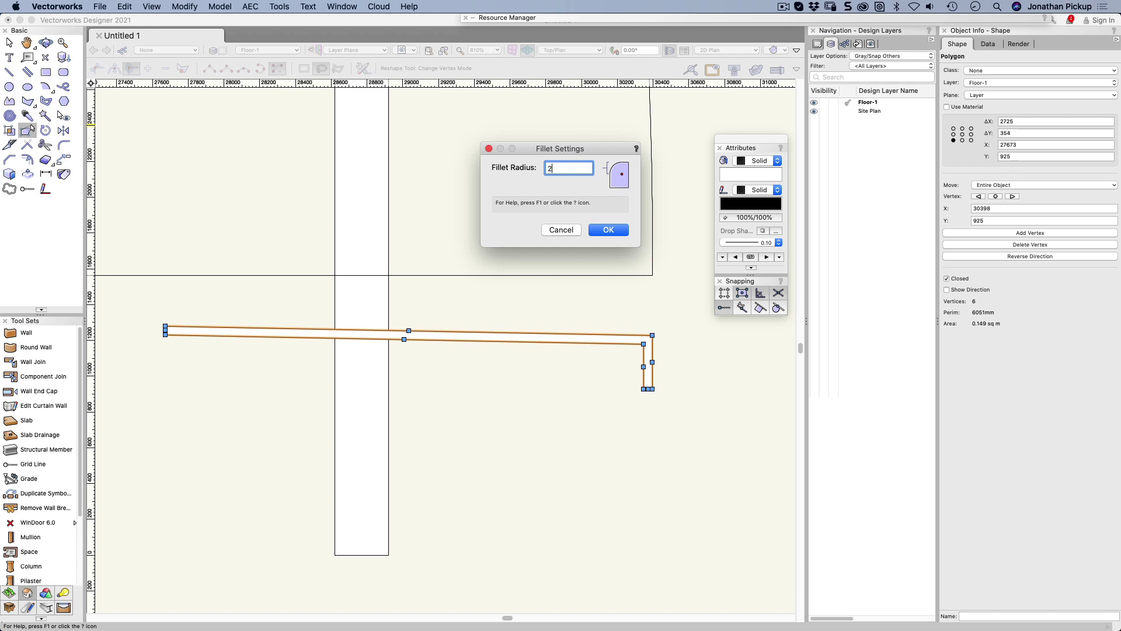
{"action": "type", "text": "250"}
{"action": "key", "text": "Return"}
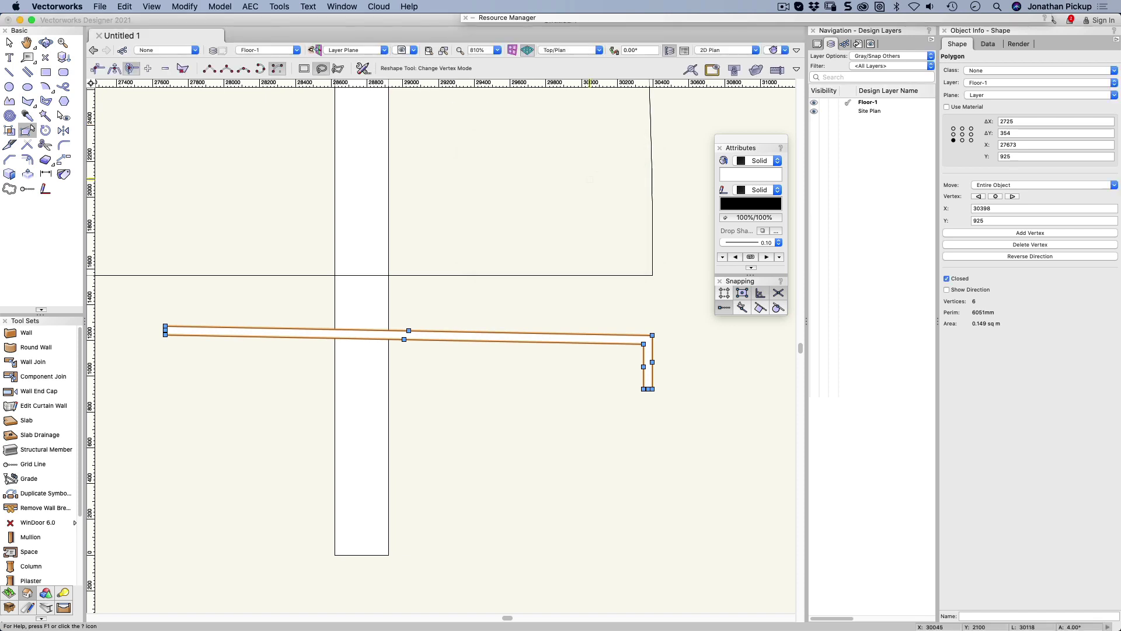
{"action": "left_click", "coordinate": [644, 344]}
{"action": "left_click", "coordinate": [362, 69]}
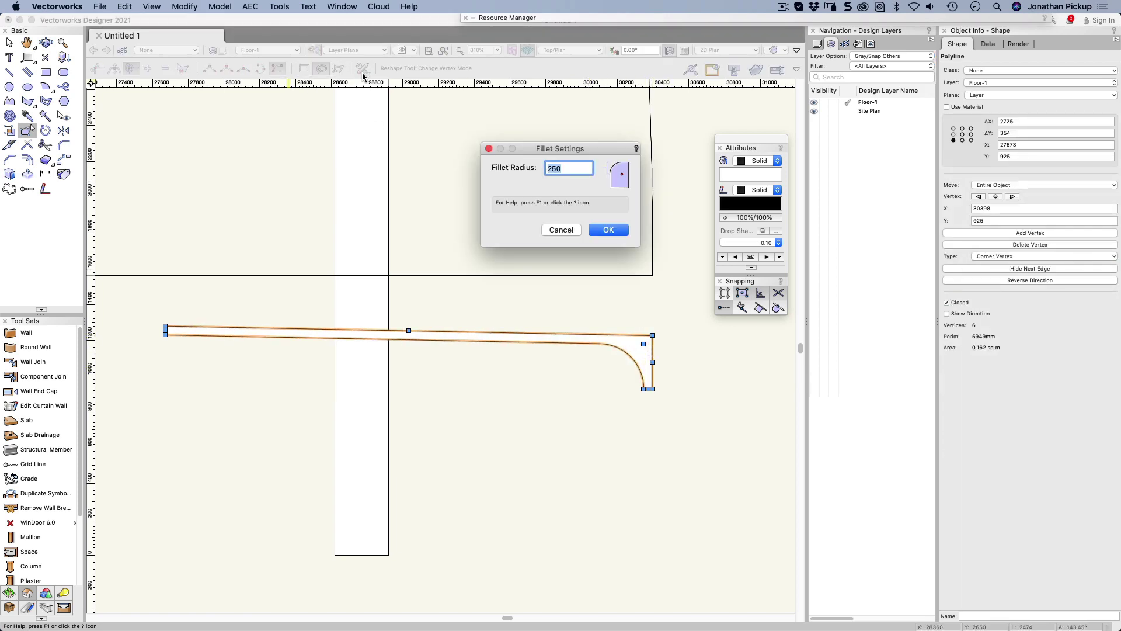
{"action": "key", "text": "Return"}
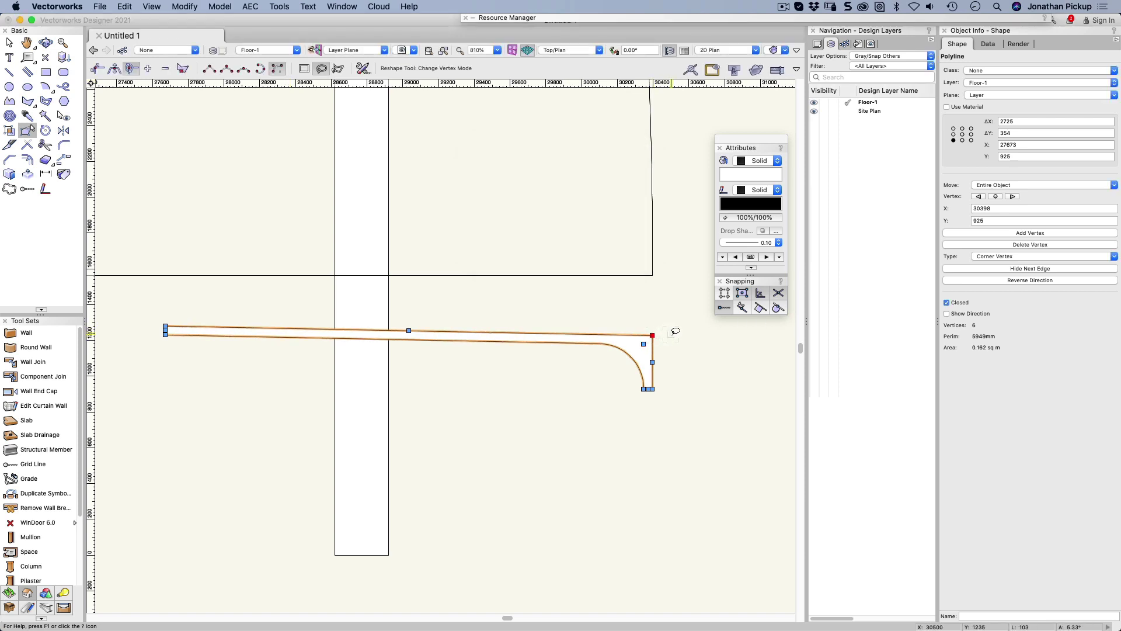
Place a 2D locus at the triangle's left vertex and set it and the profile to Screen plane
{"action": "key", "text": "x"}
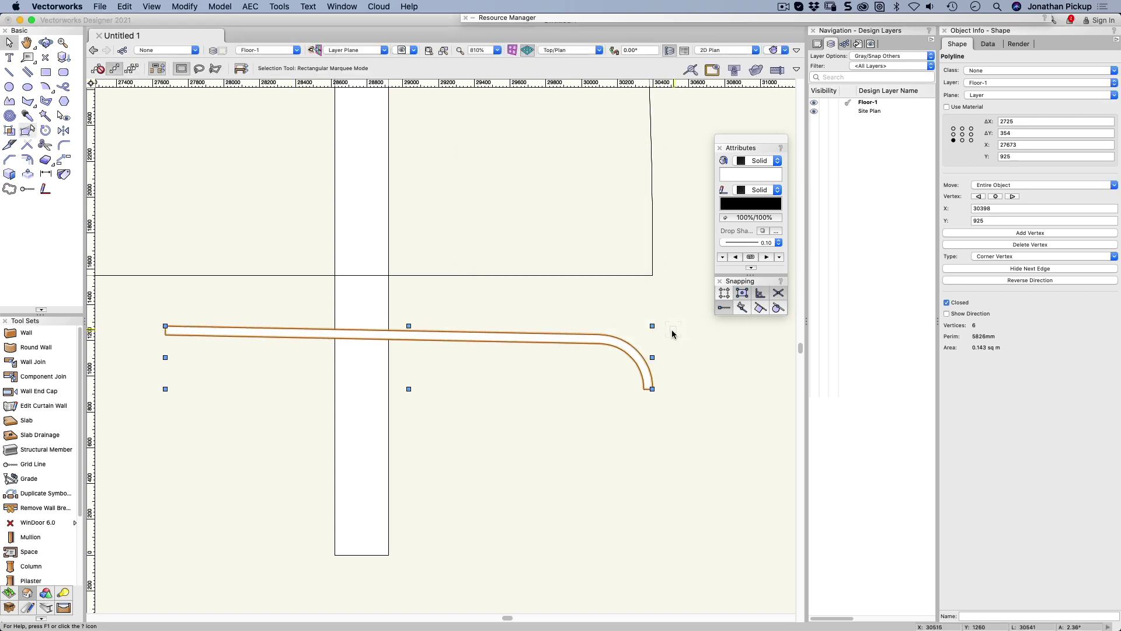
{"action": "scroll", "coordinate": [620, 375], "scroll_direction": "down", "scroll_amount": 10}
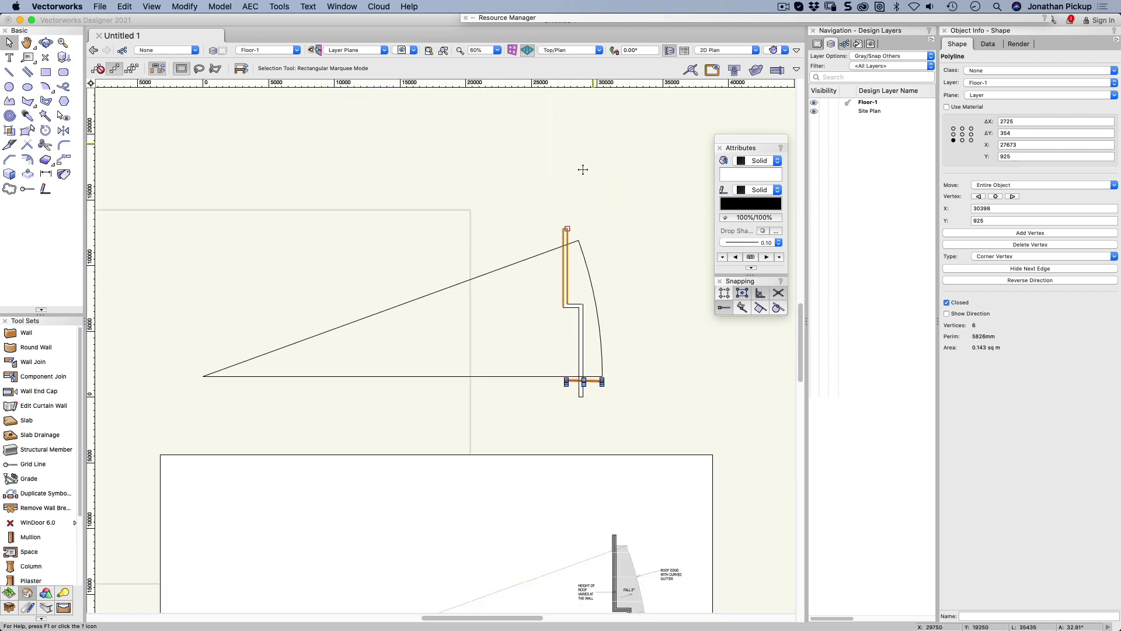
{"action": "left_click", "coordinate": [45, 58]}
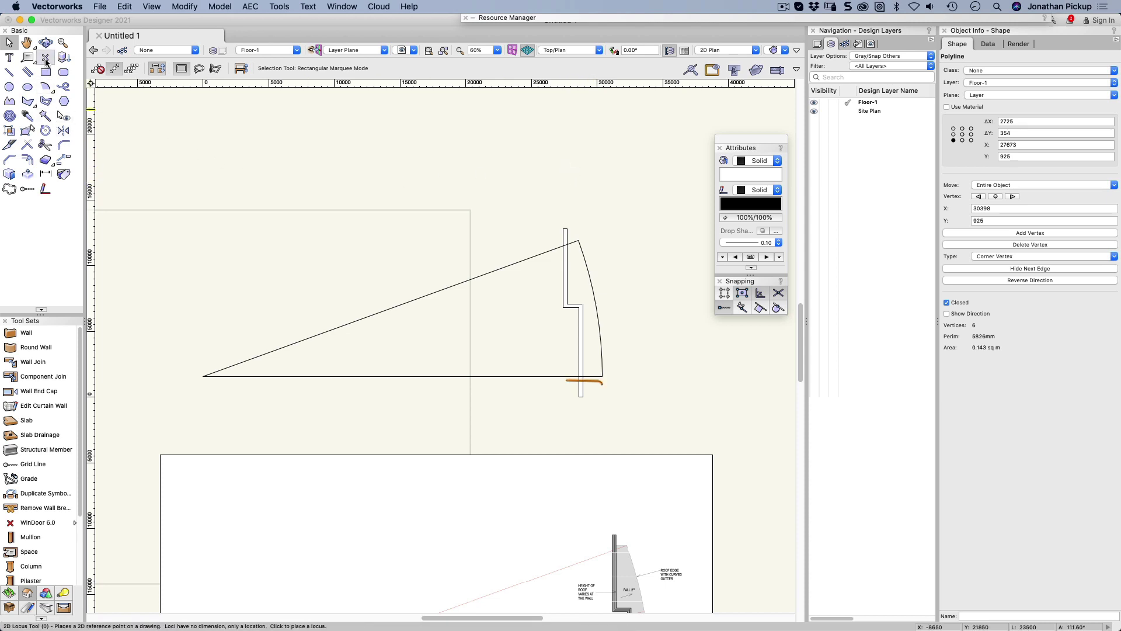
{"action": "left_click", "coordinate": [203, 377]}
{"action": "key", "text": "x"}
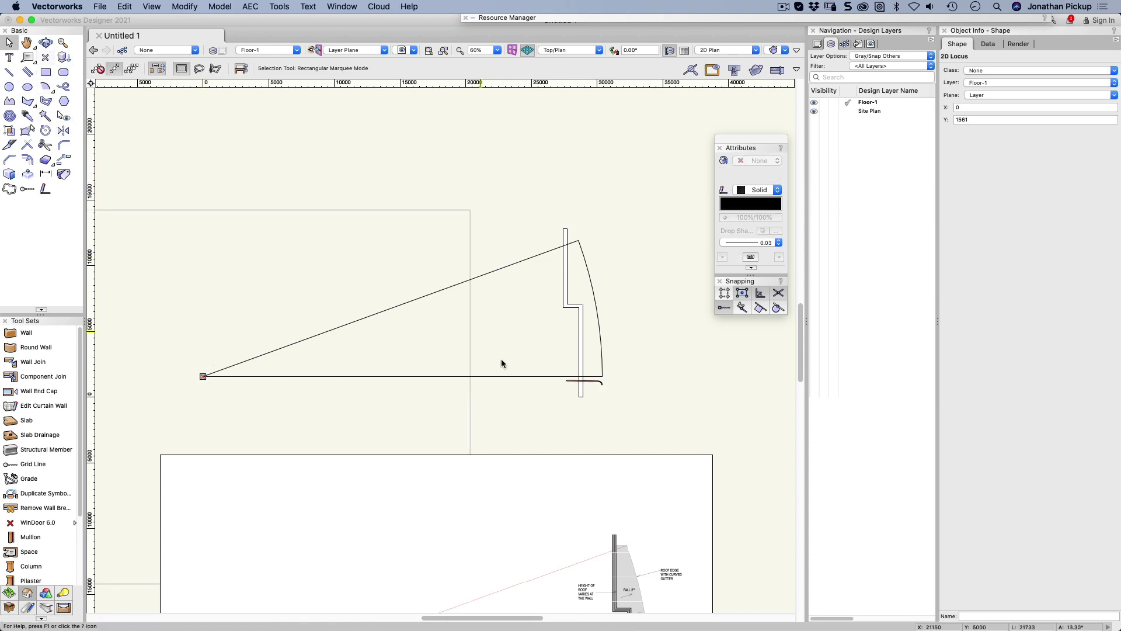
{"action": "left_click", "coordinate": [584, 381], "text": "shift"}
{"action": "left_click", "coordinate": [980, 96]}
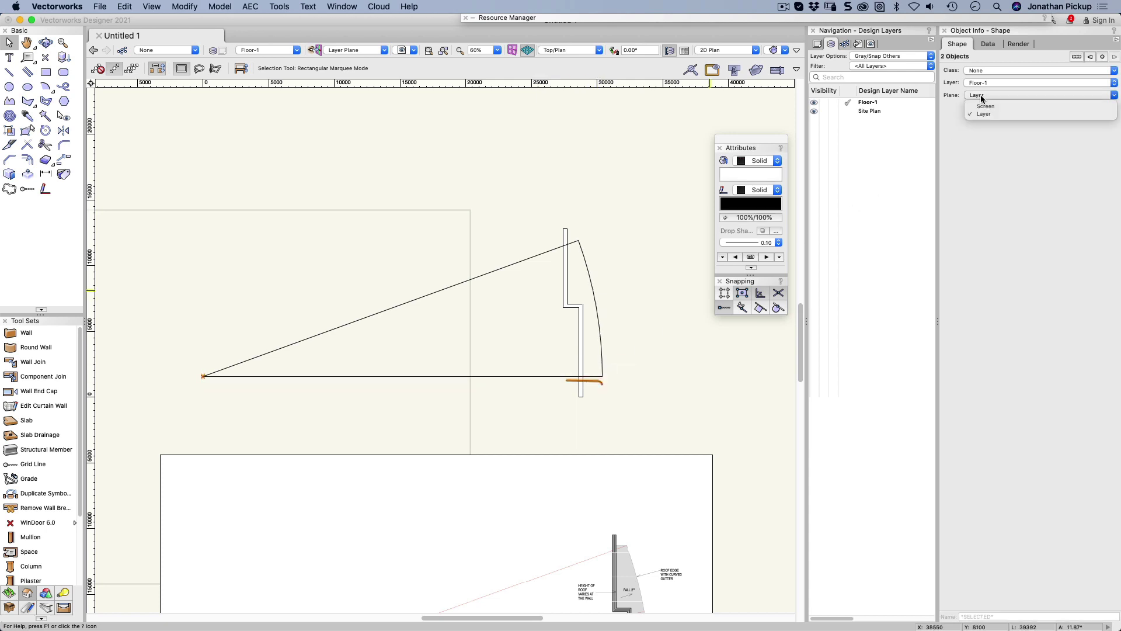
{"action": "left_click", "coordinate": [983, 104]}
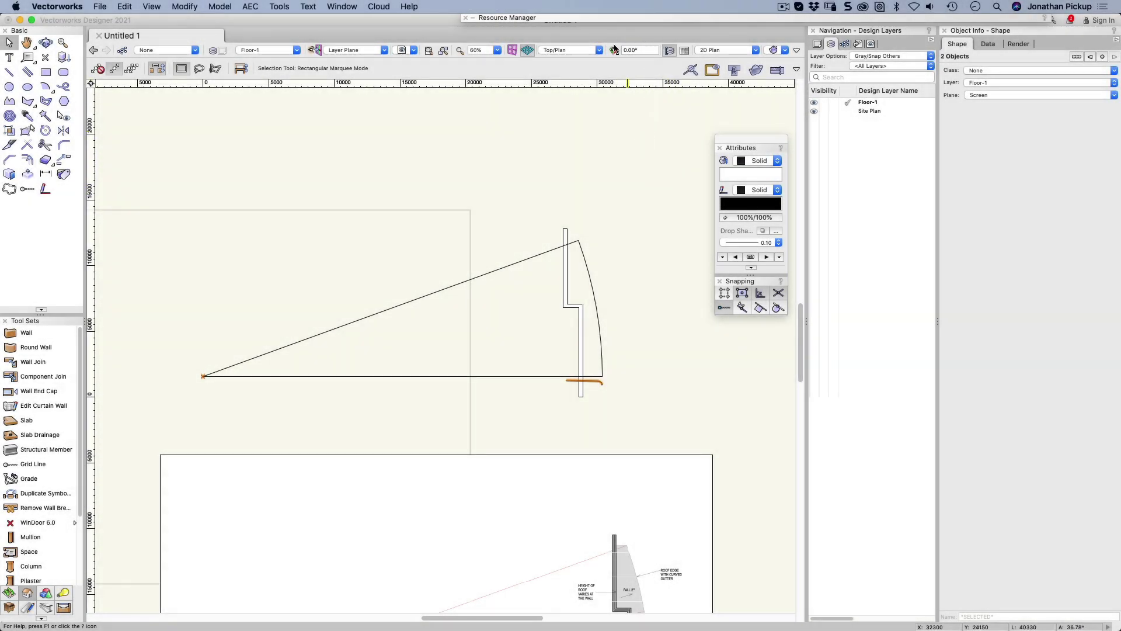
Set the standard view to Front and the projection to Orthogonal
{"action": "left_click", "coordinate": [587, 51]}
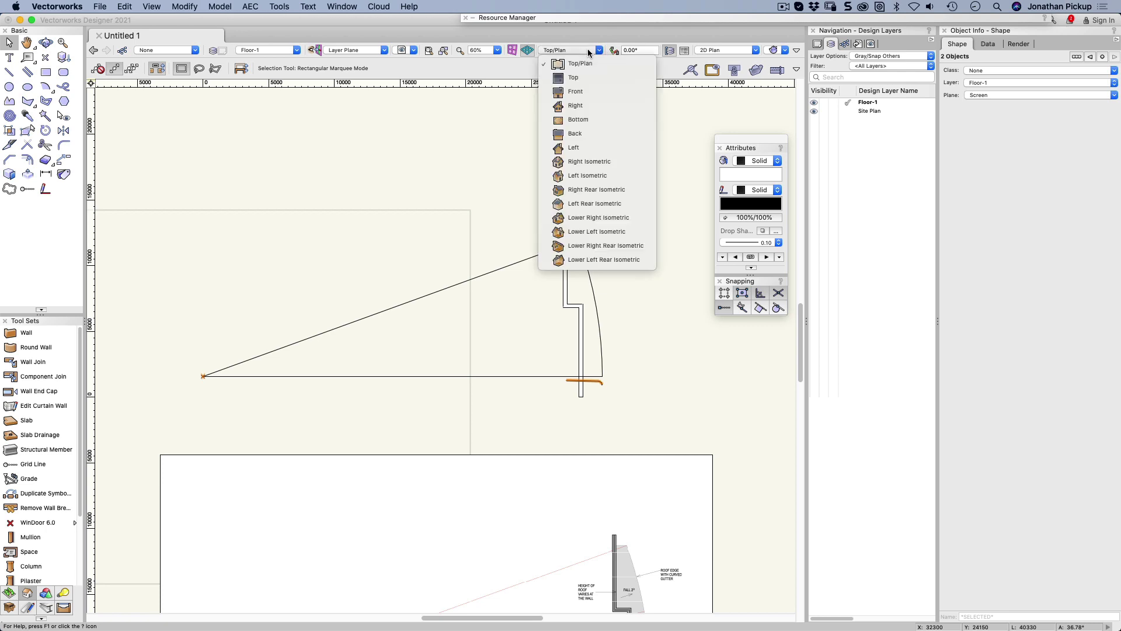
{"action": "left_click", "coordinate": [575, 92]}
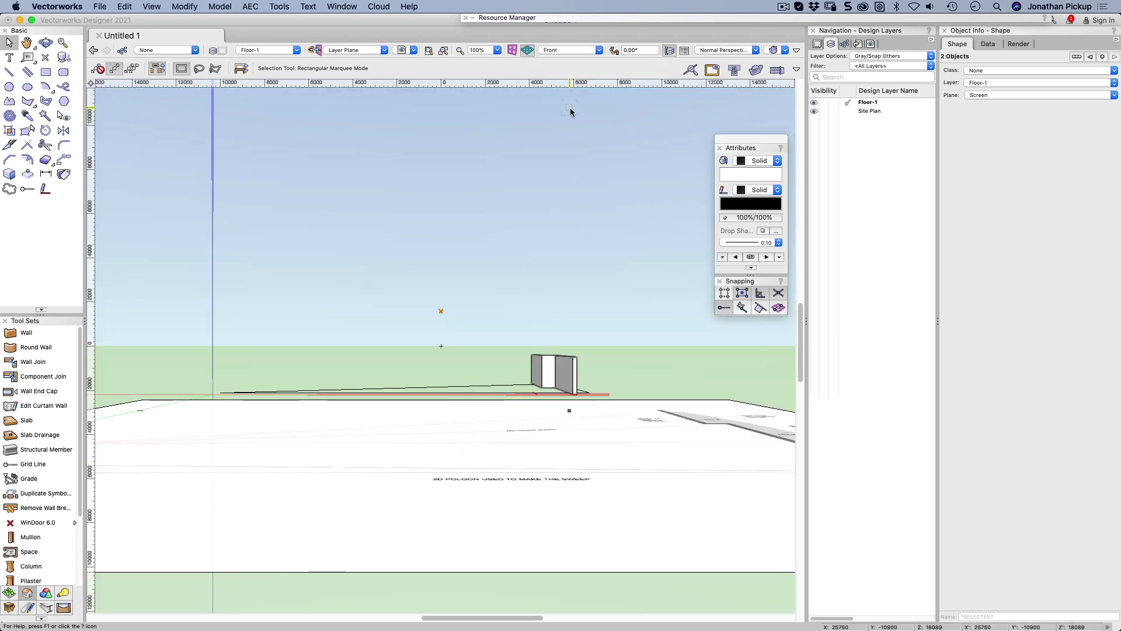
{"action": "left_click", "coordinate": [708, 51]}
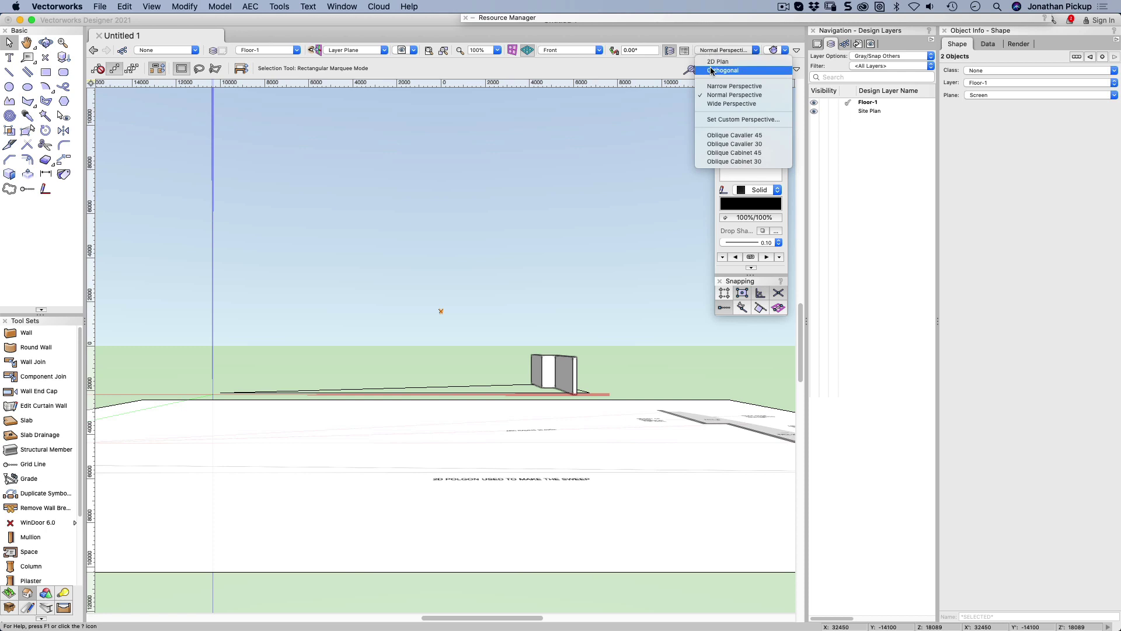
{"action": "left_click", "coordinate": [710, 71]}
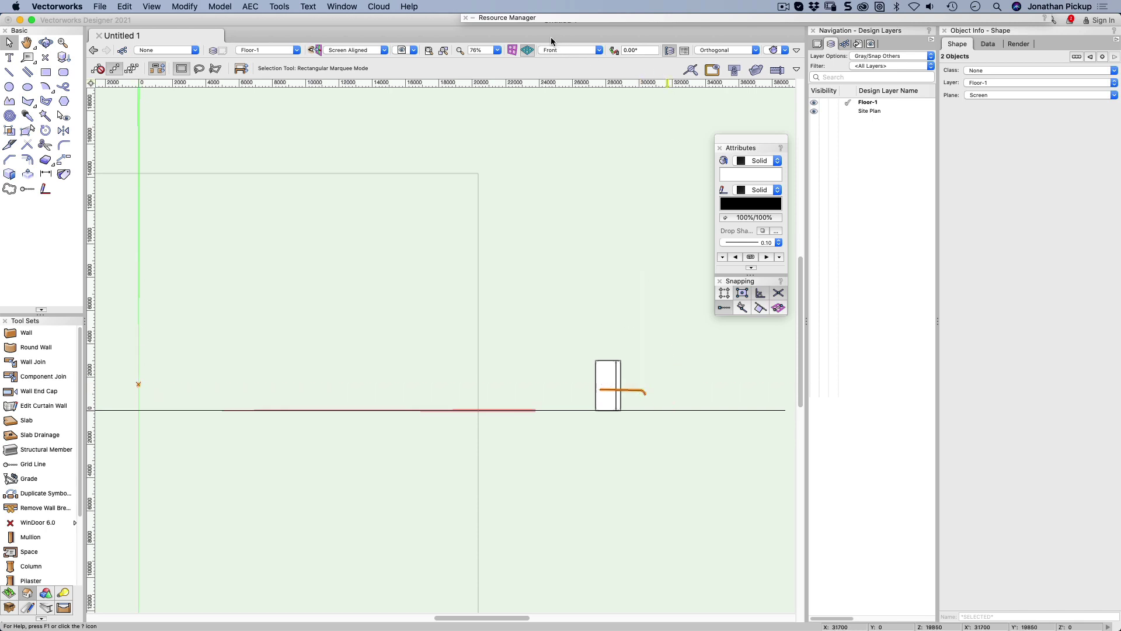
Sweep the profile with start angle 90°, arc angle 20° and segment angle 2.81°
{"action": "left_click", "coordinate": [221, 6]}
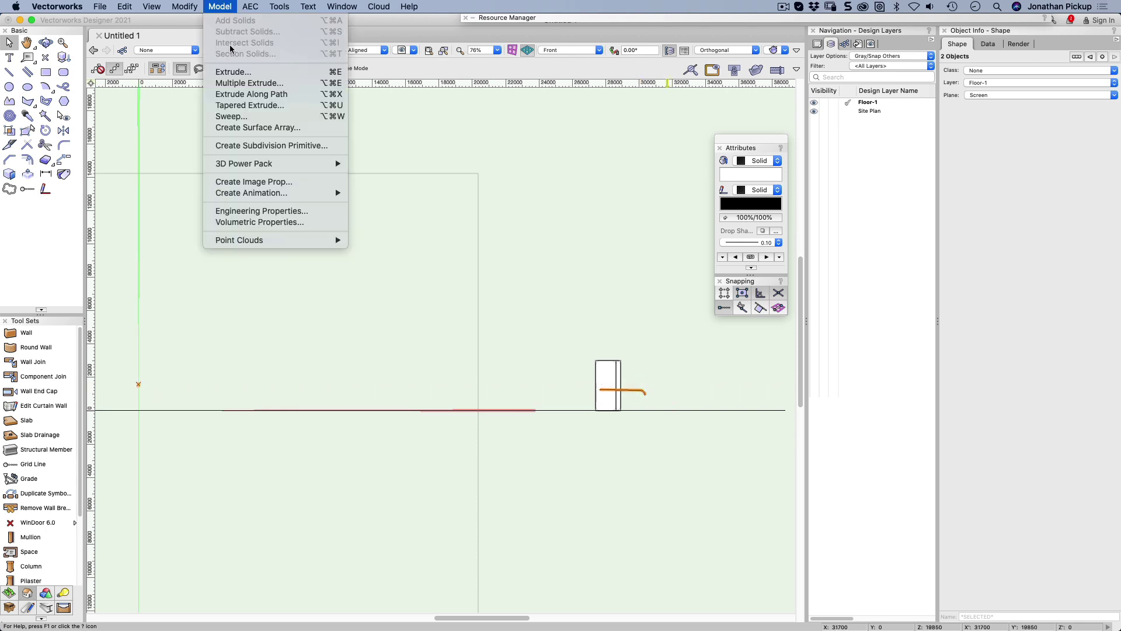
{"action": "left_click", "coordinate": [230, 115]}
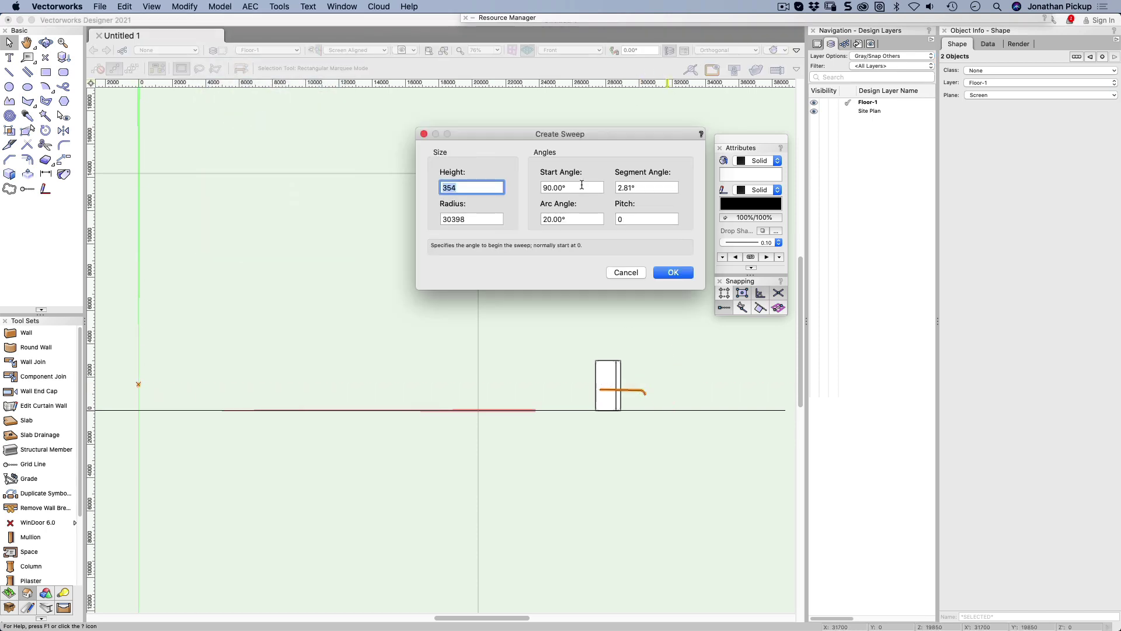
{"action": "left_click", "coordinate": [543, 187]}
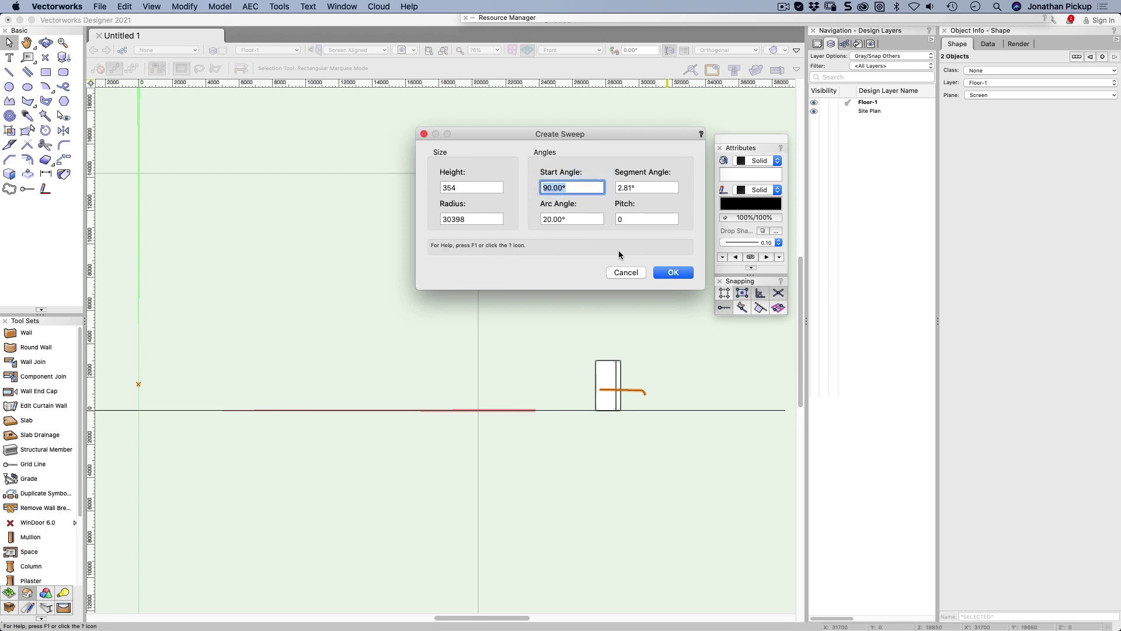
{"action": "left_click", "coordinate": [674, 273]}
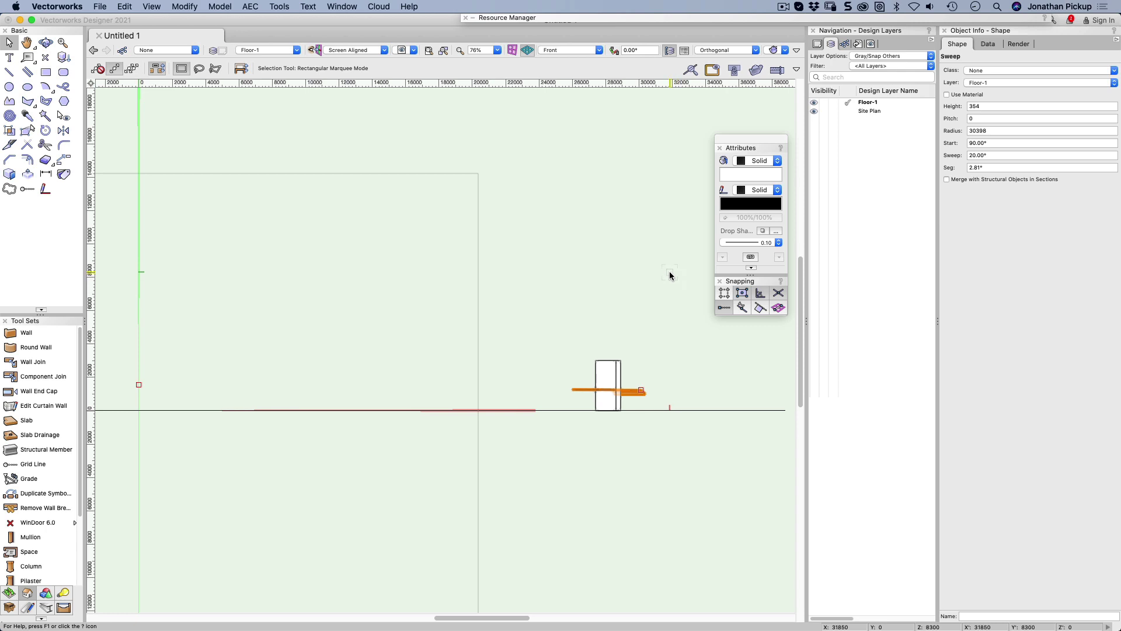
In Top/Plan, snap the sweep's lower end onto the roof arc end and check it in 3D
{"action": "key", "text": "super+5"}
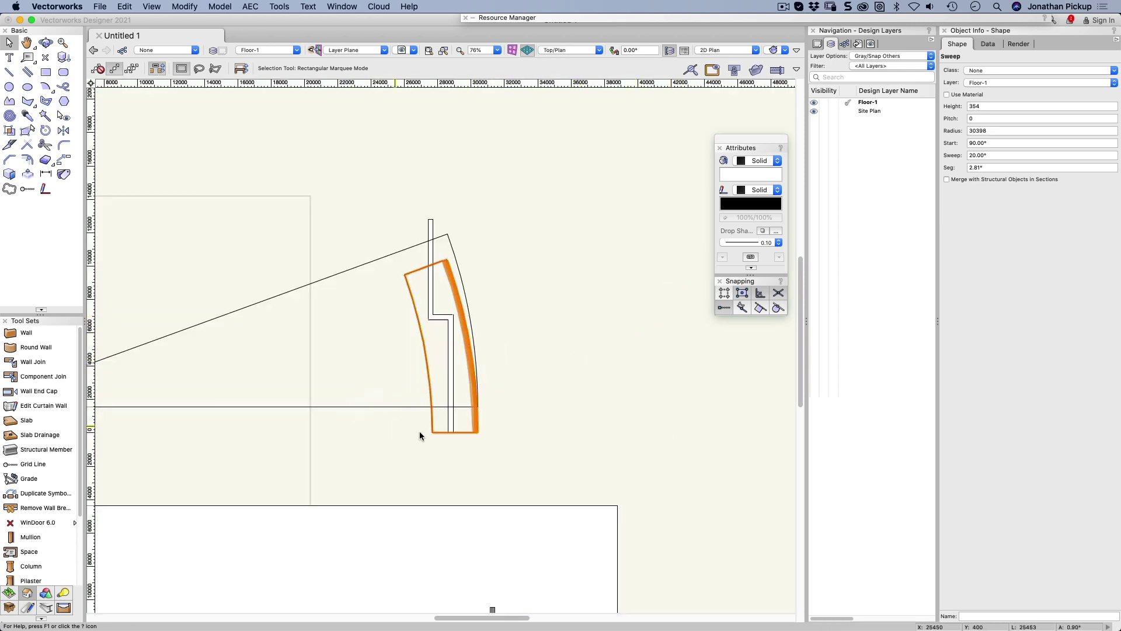
{"action": "left_click_drag", "start_coordinate": [477, 432], "coordinate": [478, 407]}
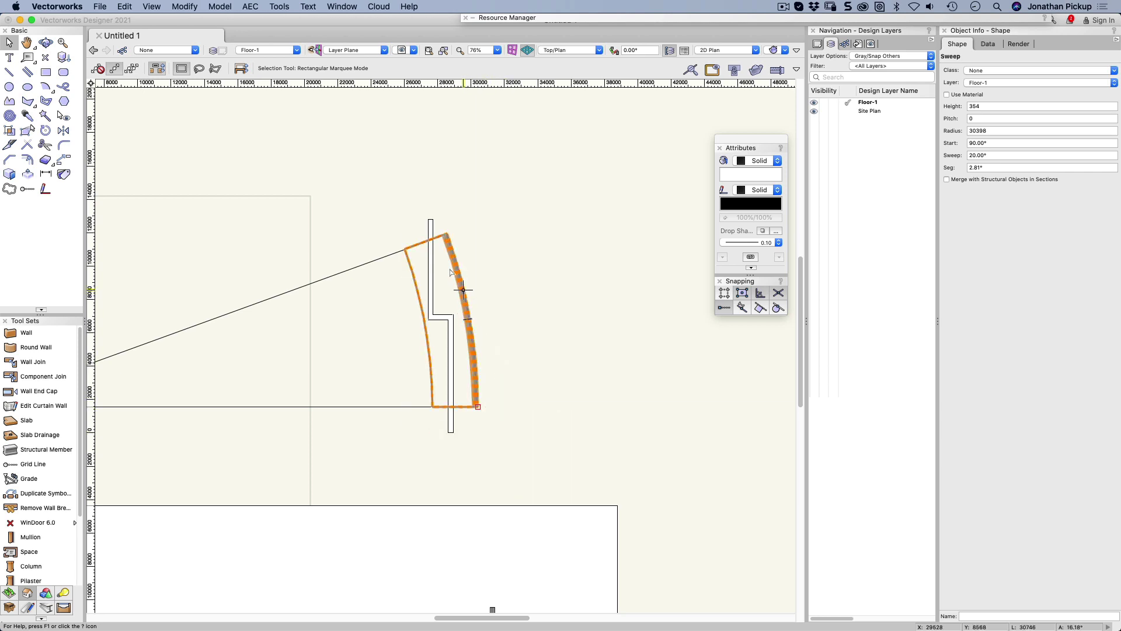
{"action": "key", "text": "c"}
{"action": "left_click_drag", "start_coordinate": [377, 217], "coordinate": [519, 433]}
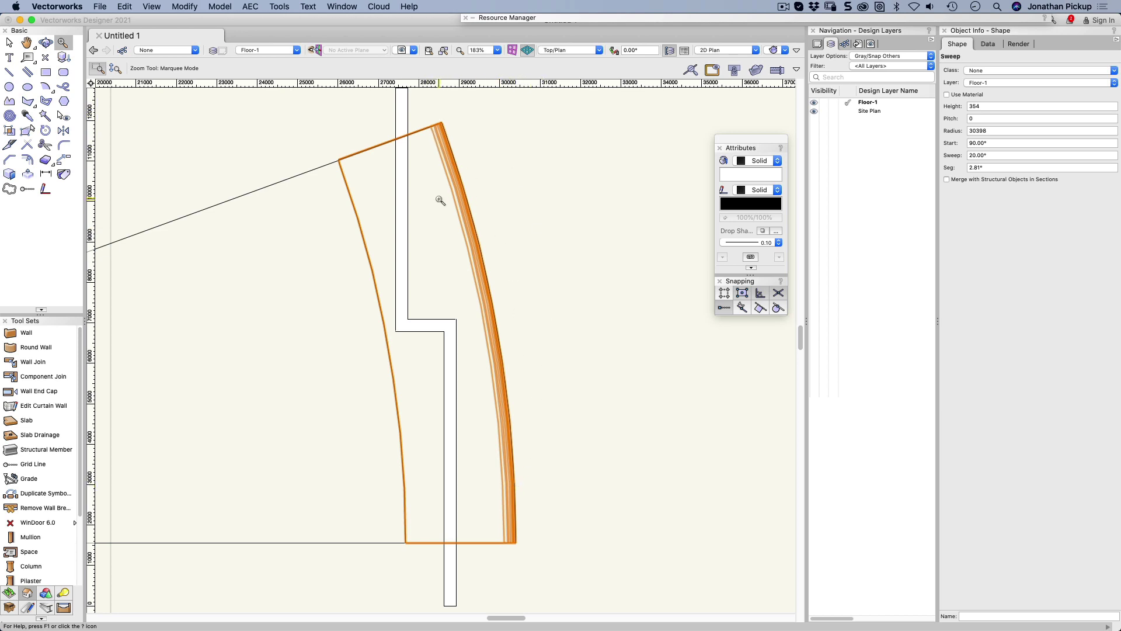
{"action": "scroll", "coordinate": [438, 170], "scroll_direction": "down", "scroll_amount": 3}
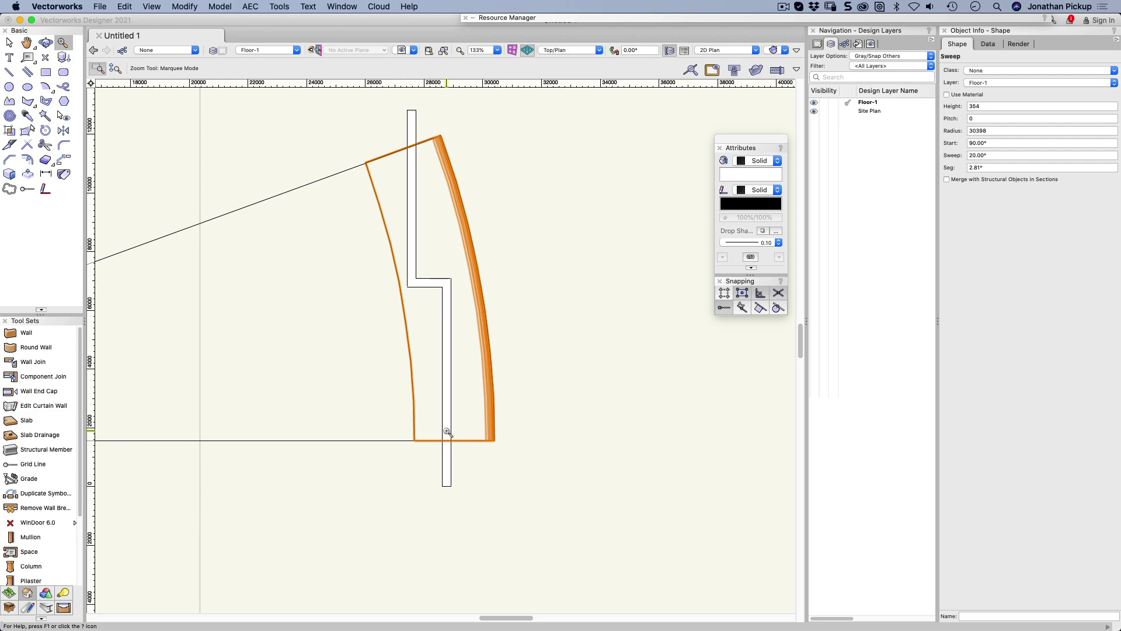
{"action": "middle_click_drag", "start_coordinate": [442, 438], "coordinate": [389, 287]}
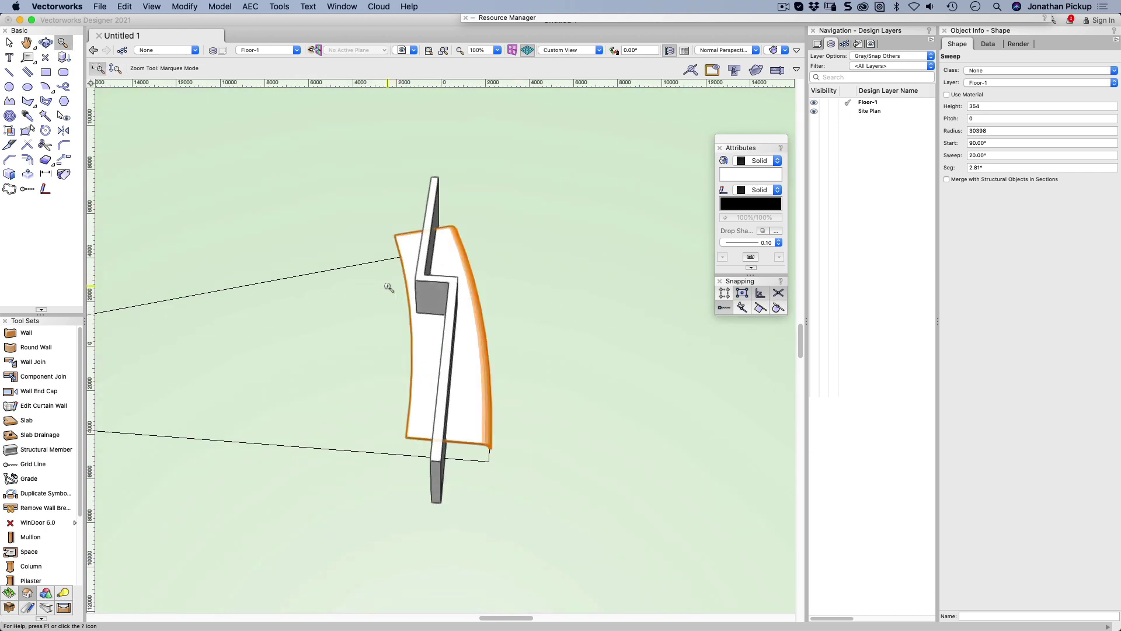
{"action": "key", "text": "super+5"}
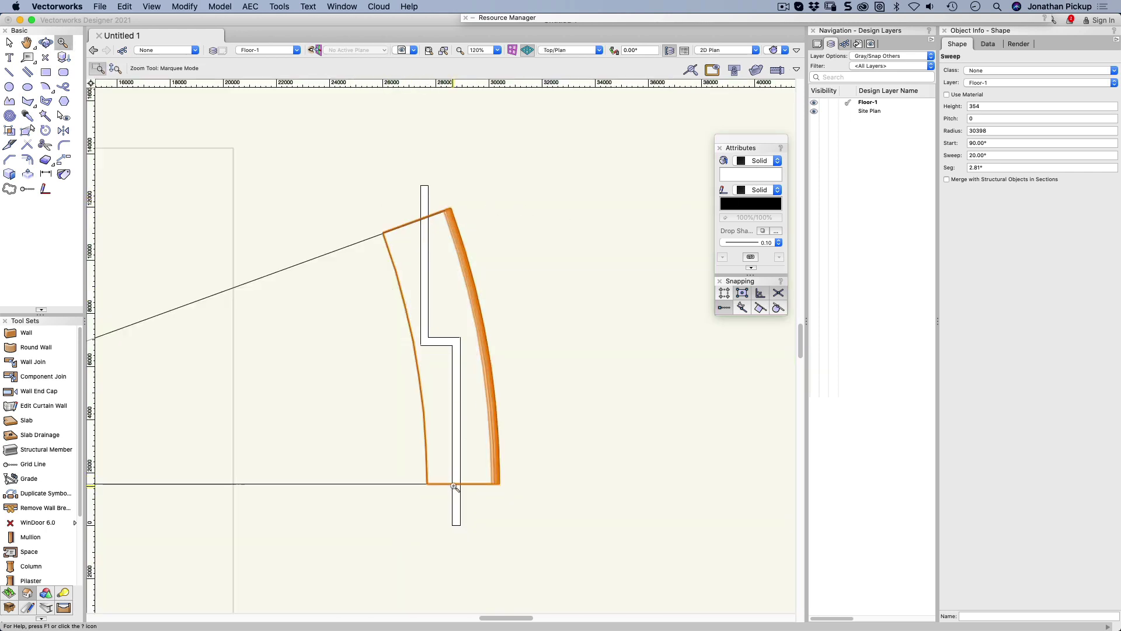
Draw two stacked rectangles beside the stepped wall, one below the other
{"action": "key", "text": "4"}
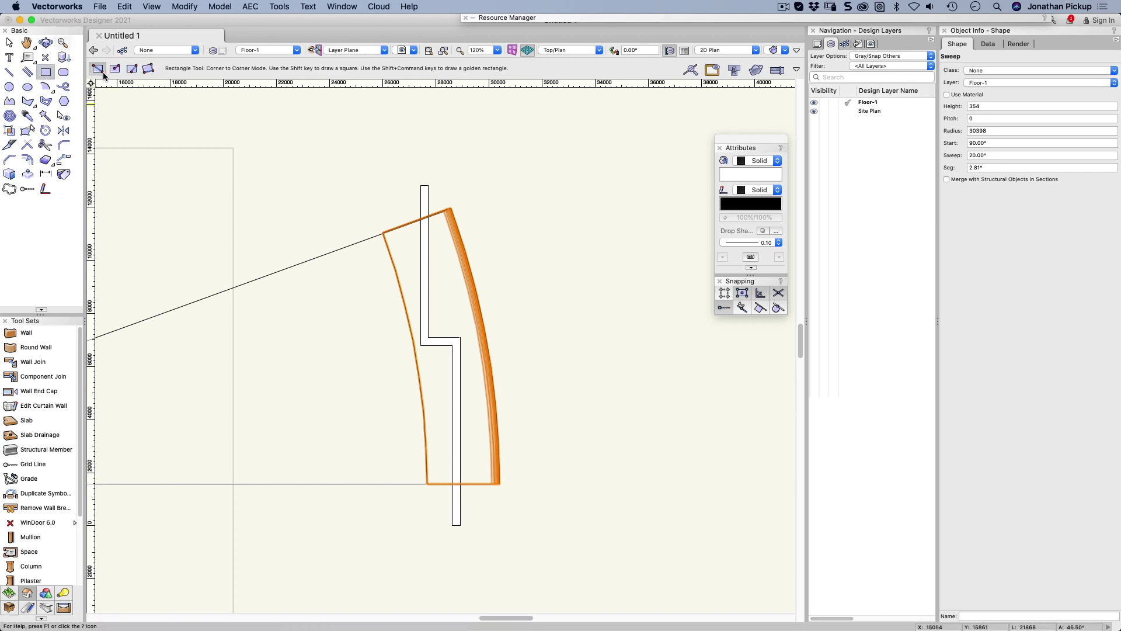
{"action": "left_click", "coordinate": [429, 186]}
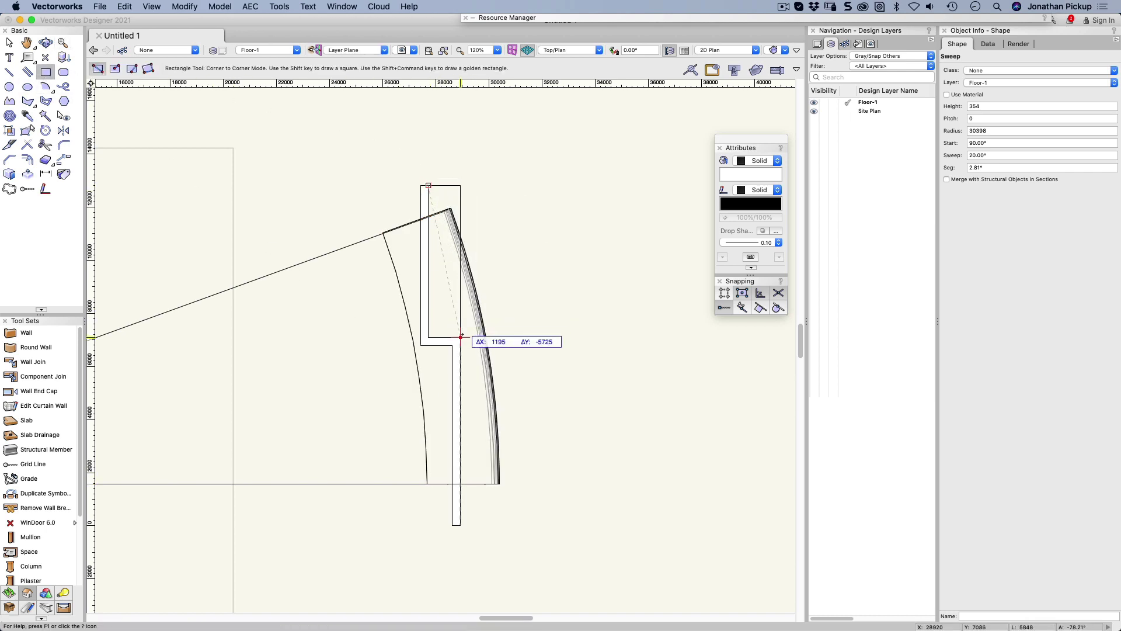
{"action": "left_click", "coordinate": [519, 337]}
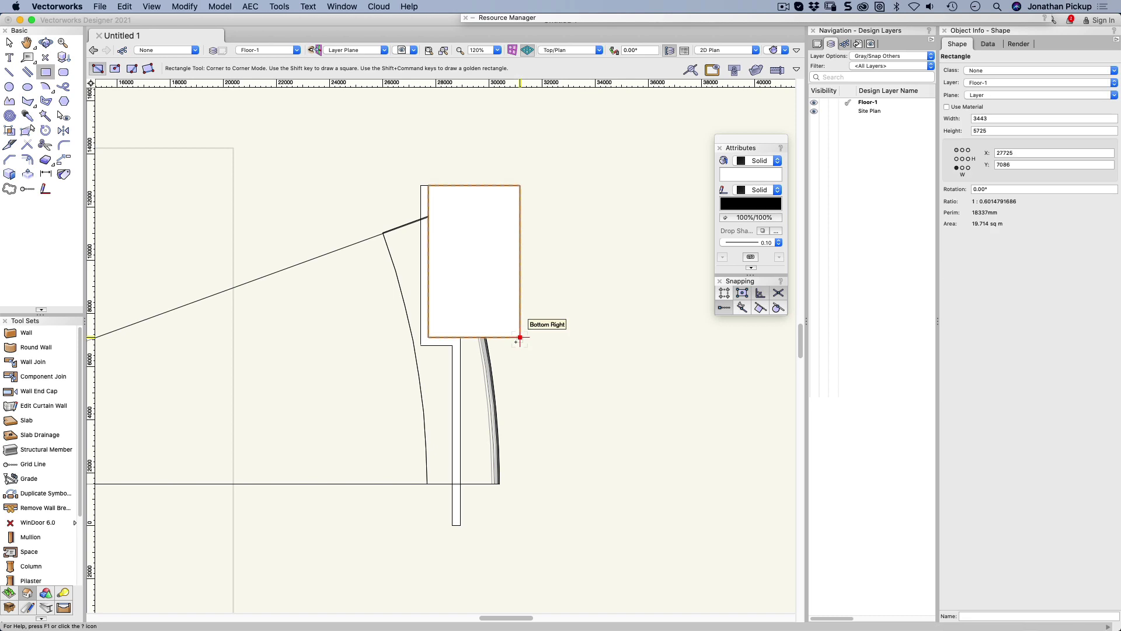
{"action": "left_click", "coordinate": [461, 337]}
{"action": "left_click", "coordinate": [523, 502]}
Merge both rectangles with Add Surface into one 8-vertex polygon of 34.438 sq m
{"action": "key", "text": "x"}
{"action": "left_click", "coordinate": [501, 304], "text": "shift"}
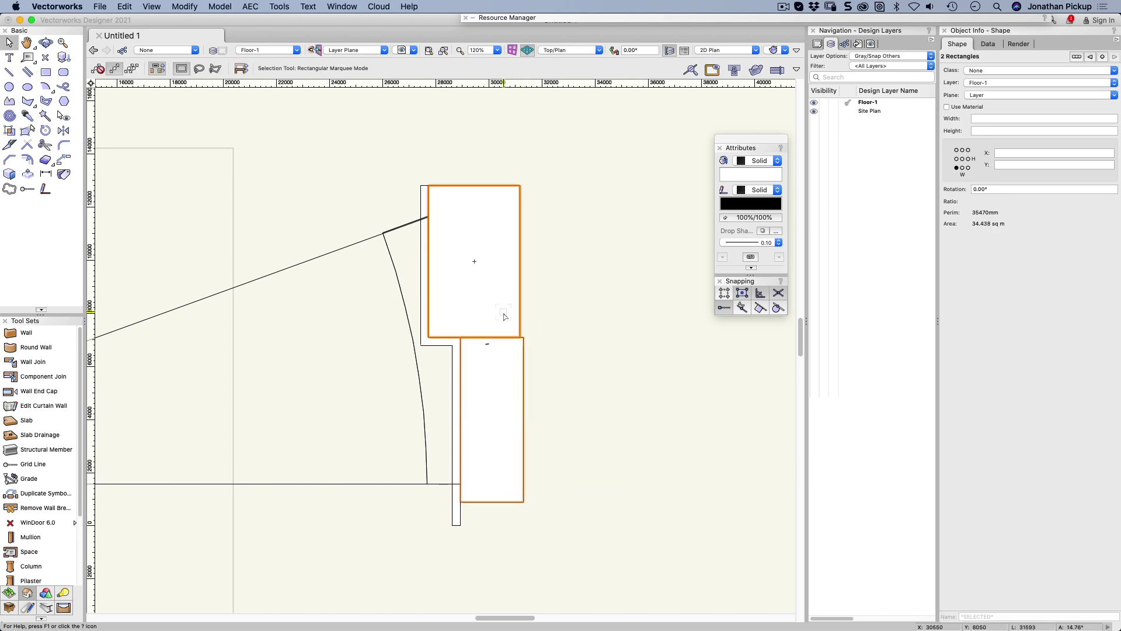
{"action": "right_click", "coordinate": [505, 317]}
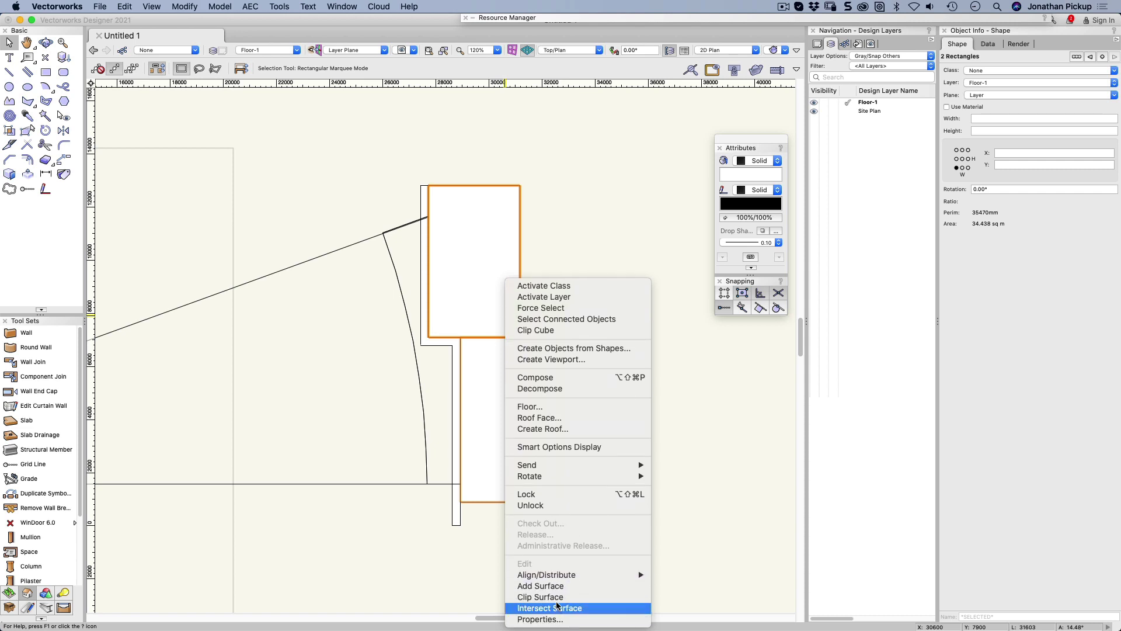
{"action": "left_click", "coordinate": [560, 586]}
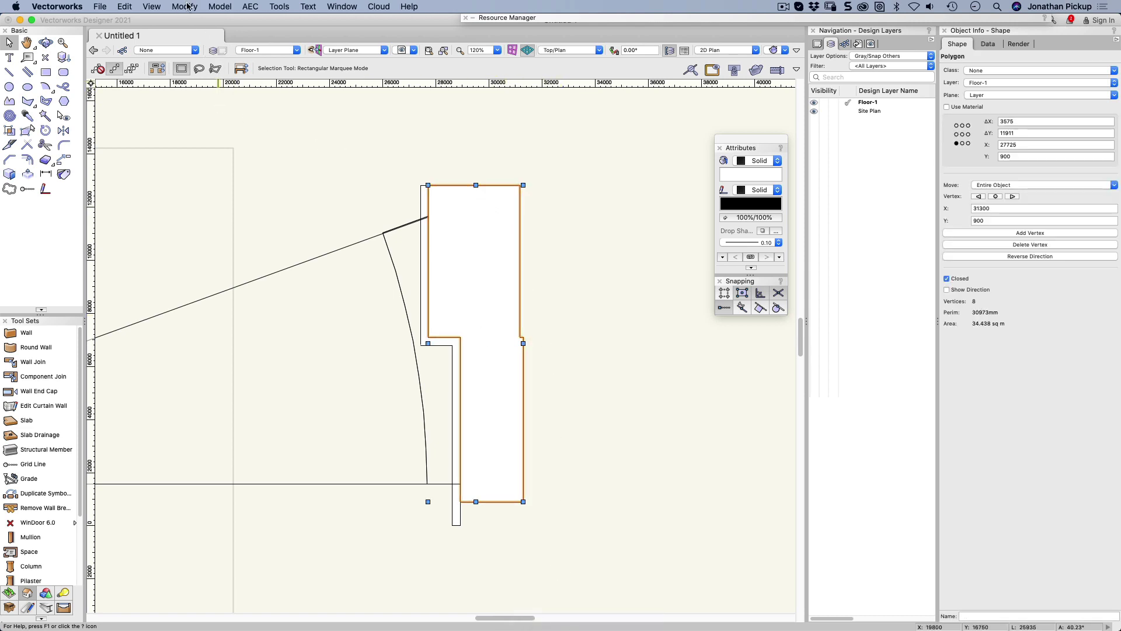
Extrude the stepped polygon 3000 high from Z 0 and check it in isometric
{"action": "left_click", "coordinate": [221, 6]}
{"action": "left_click", "coordinate": [226, 68]}
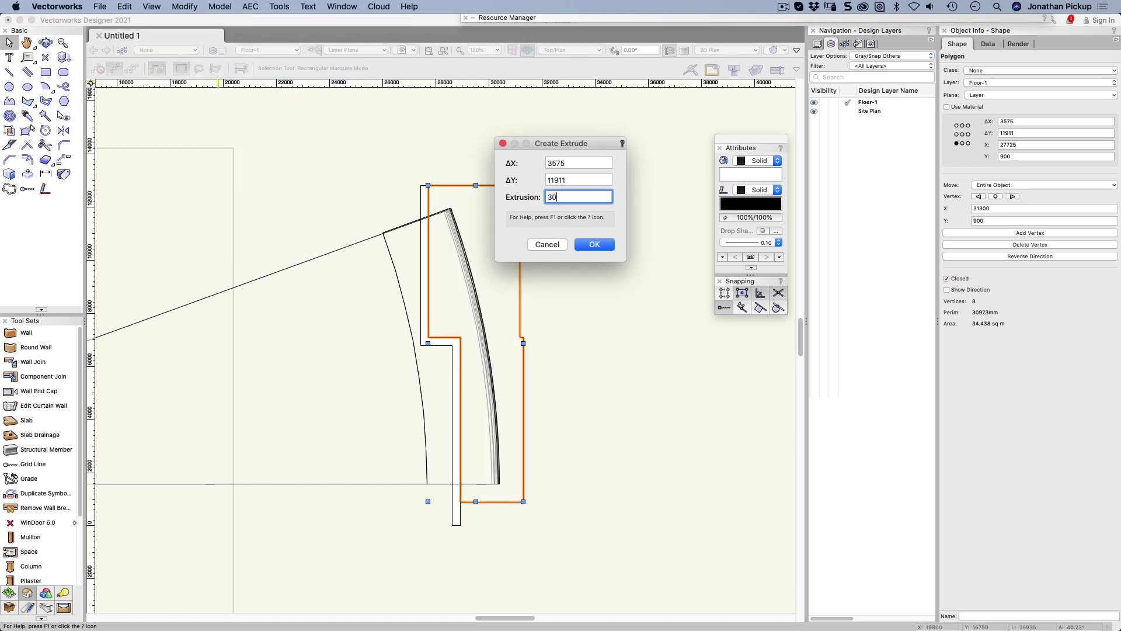
{"action": "type", "text": "0"}
{"action": "key", "text": "Return"}
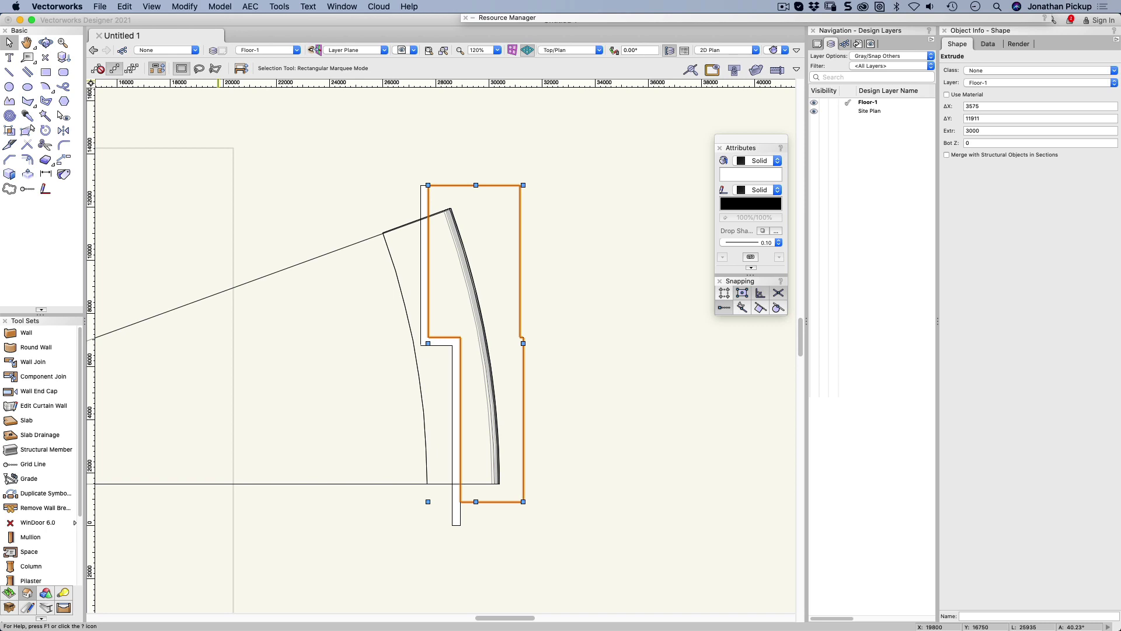
{"action": "key", "text": "3"}
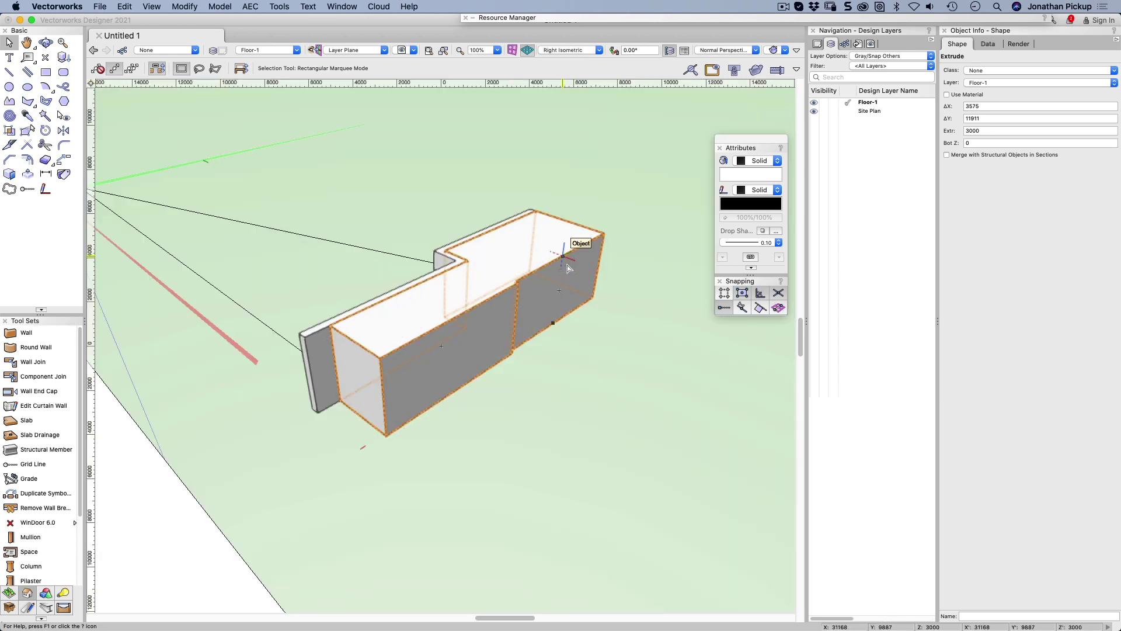
In Top/Plan, add the curved gutter sweep to the selected extrude and open the Model menu
{"action": "key", "text": "0"}
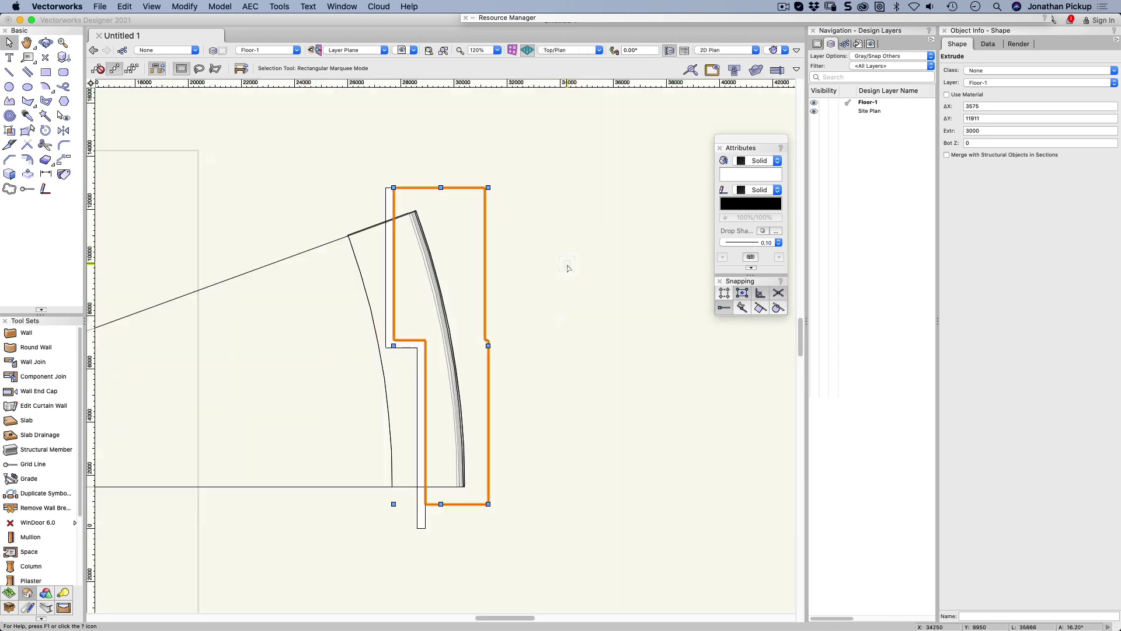
{"action": "left_click", "coordinate": [358, 268], "text": "shift"}
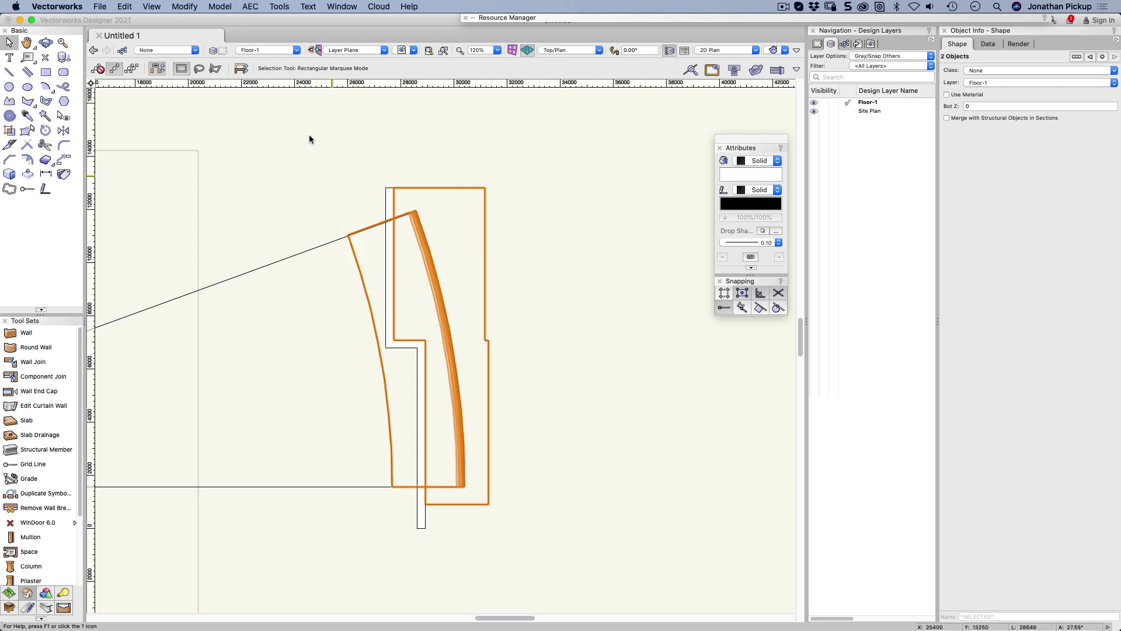
{"action": "left_click", "coordinate": [217, 7]}
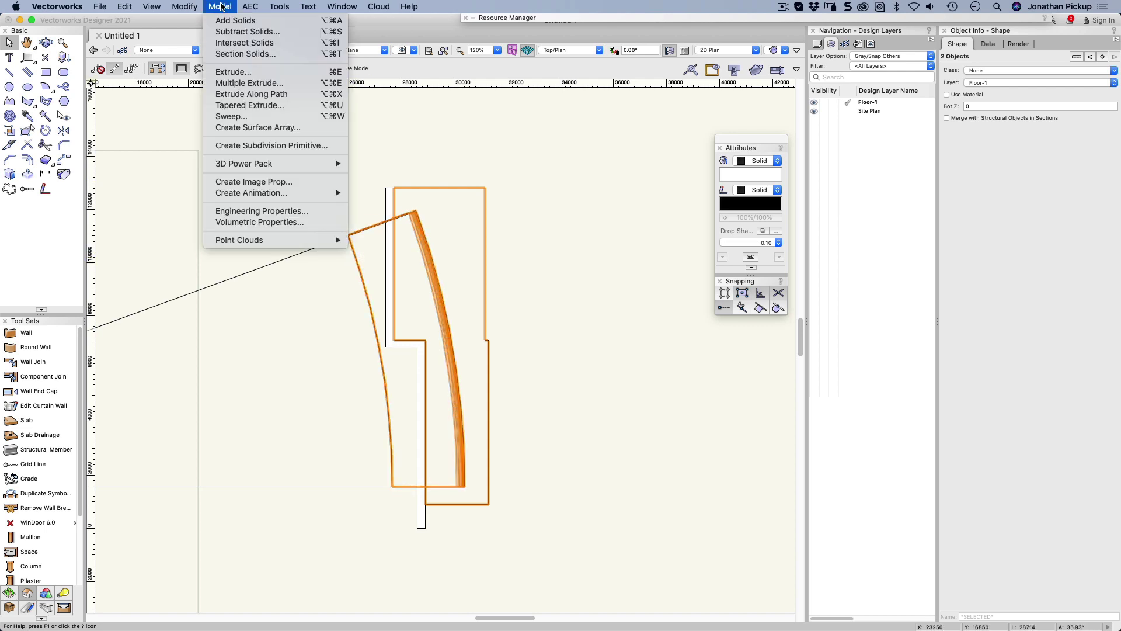
Intersect the extrude with the sweep and orbit to a low eye-level 3-D view
{"action": "left_click", "coordinate": [238, 43]}
{"action": "key", "text": "super+3"}
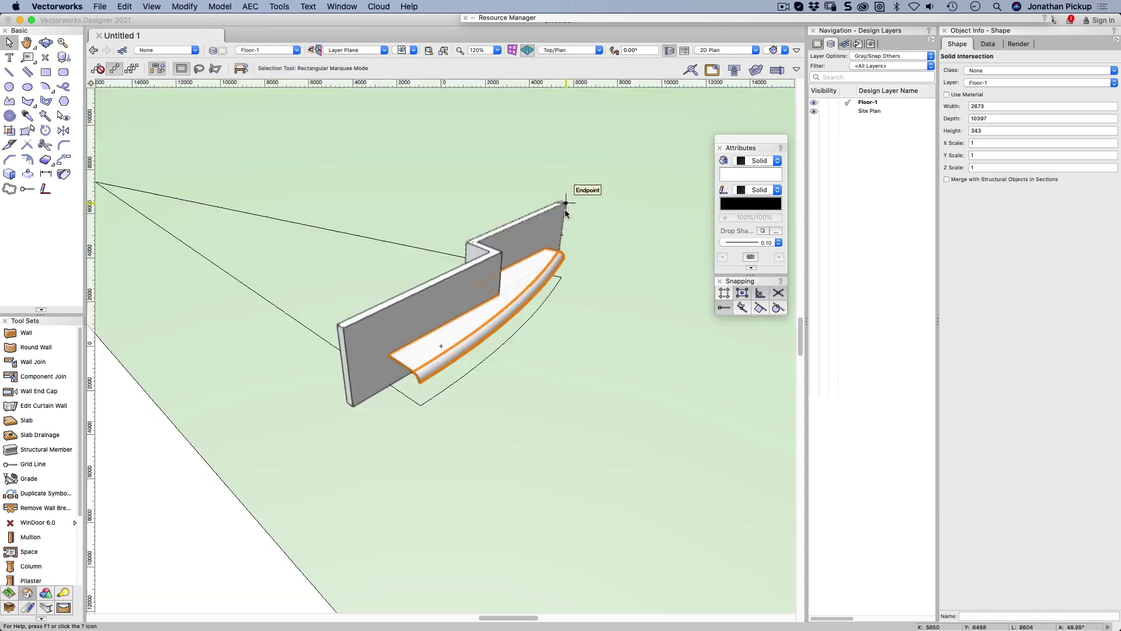
{"action": "key", "text": "shift+c"}
{"action": "left_click_drag", "start_coordinate": [419, 331], "coordinate": [98, 210]}
Inspect the 2673 × 10397 × 343 intersection in an orthogonal Right view, zoomed in on the wall
{"action": "key", "text": "x"}
{"action": "key", "text": "6"}
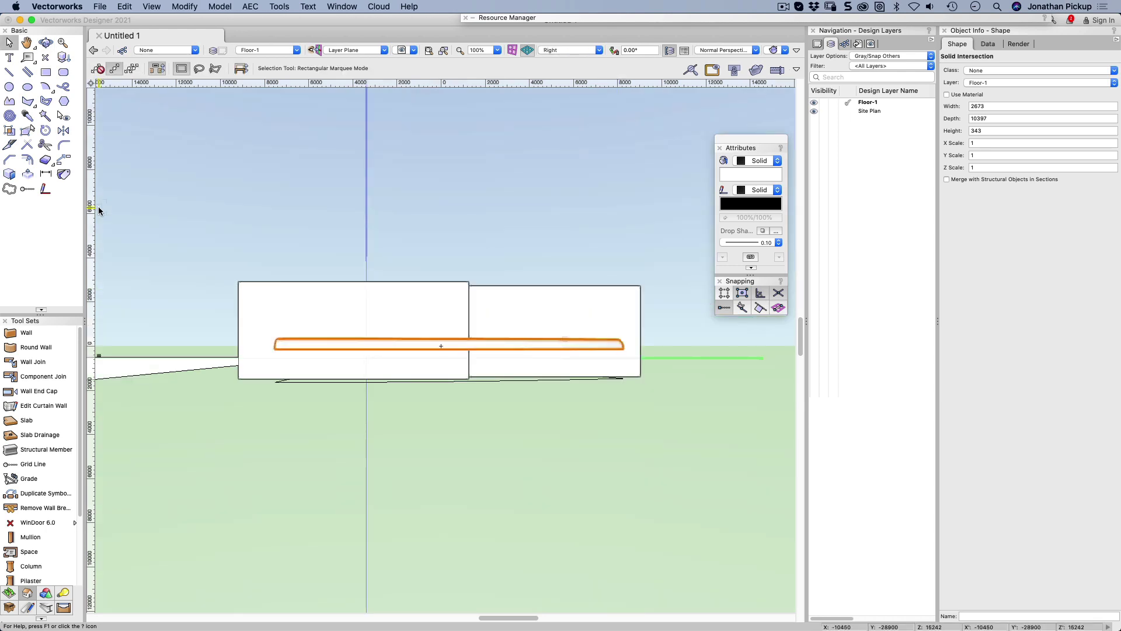
{"action": "key", "text": "c"}
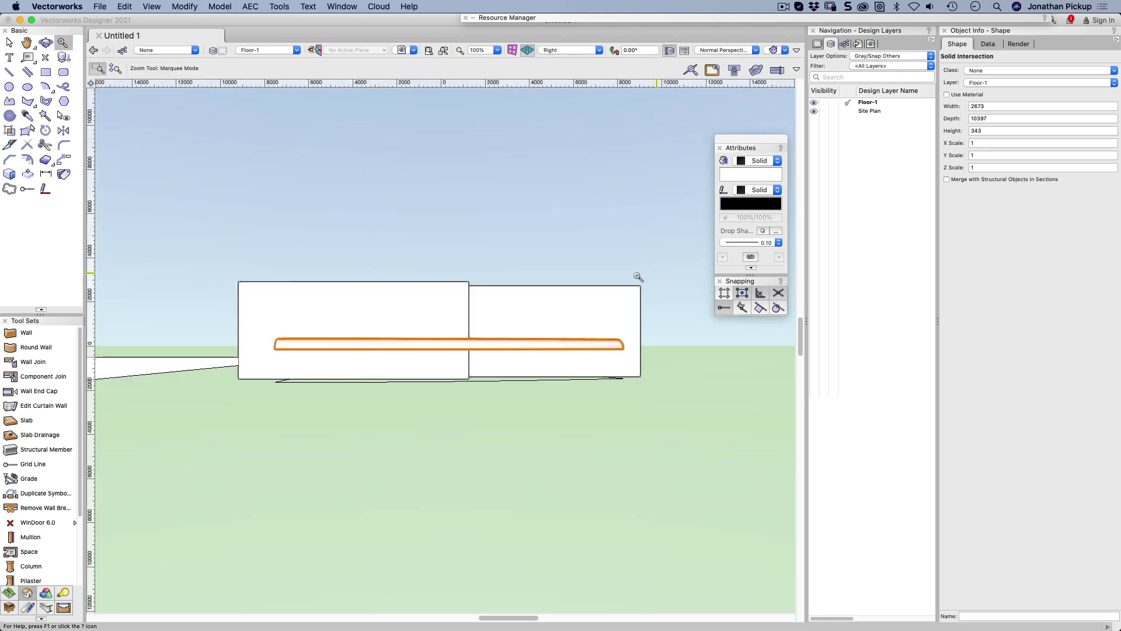
{"action": "left_click", "coordinate": [706, 50]}
{"action": "left_click", "coordinate": [708, 63]}
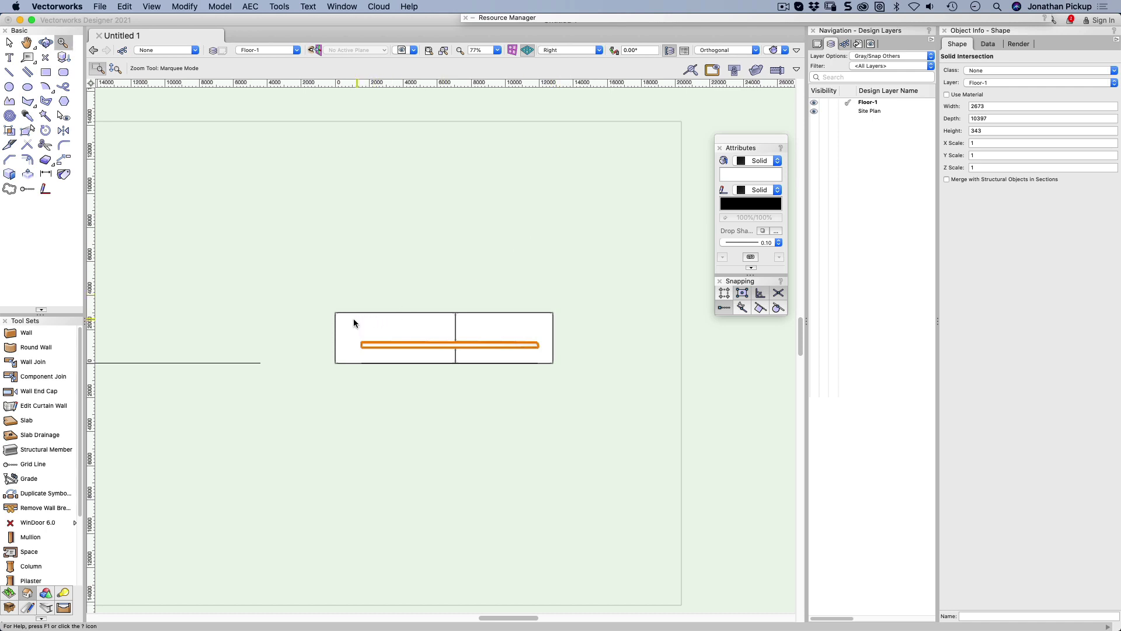
{"action": "left_click_drag", "start_coordinate": [354, 323], "coordinate": [516, 371]}
{"action": "key", "text": "x"}
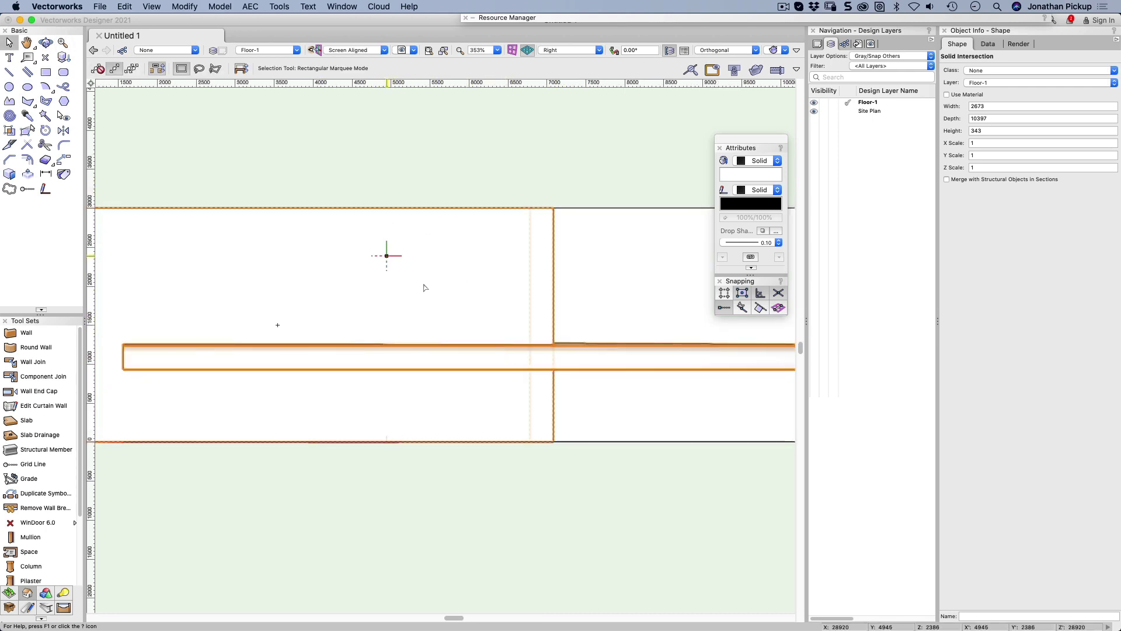
{"action": "scroll", "coordinate": [561, 362], "scroll_direction": "up", "scroll_amount": 5}
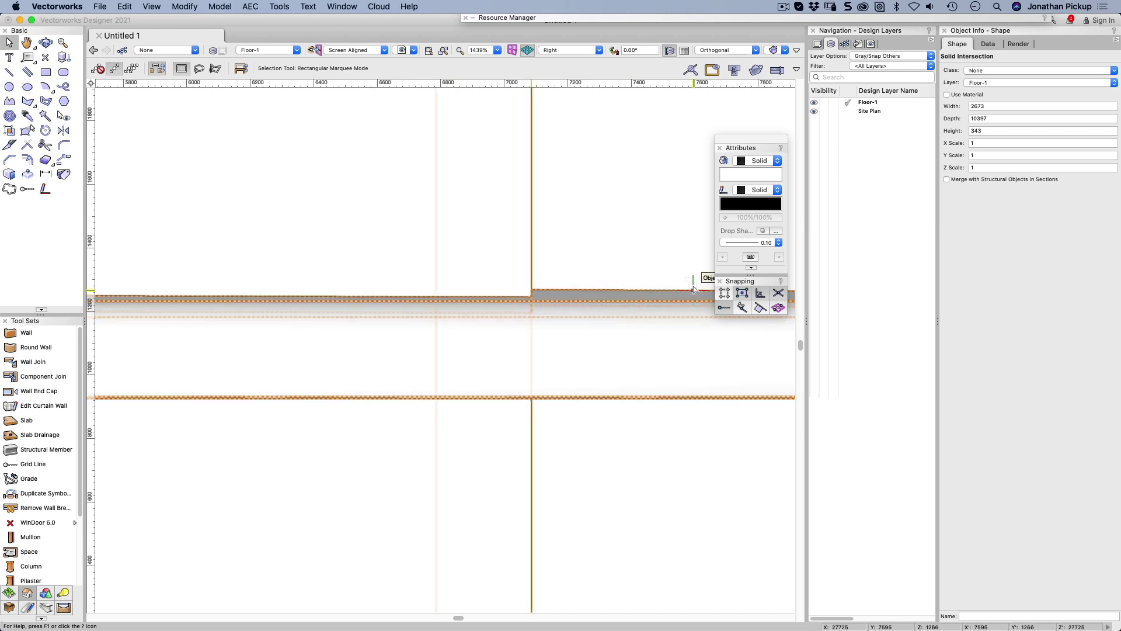
Undo the solid intersection and delete the old extruded block
{"action": "key", "text": "1"}
{"action": "key", "text": "super+z"}
{"action": "key", "text": "super+z"}
{"action": "key", "text": "super+z"}
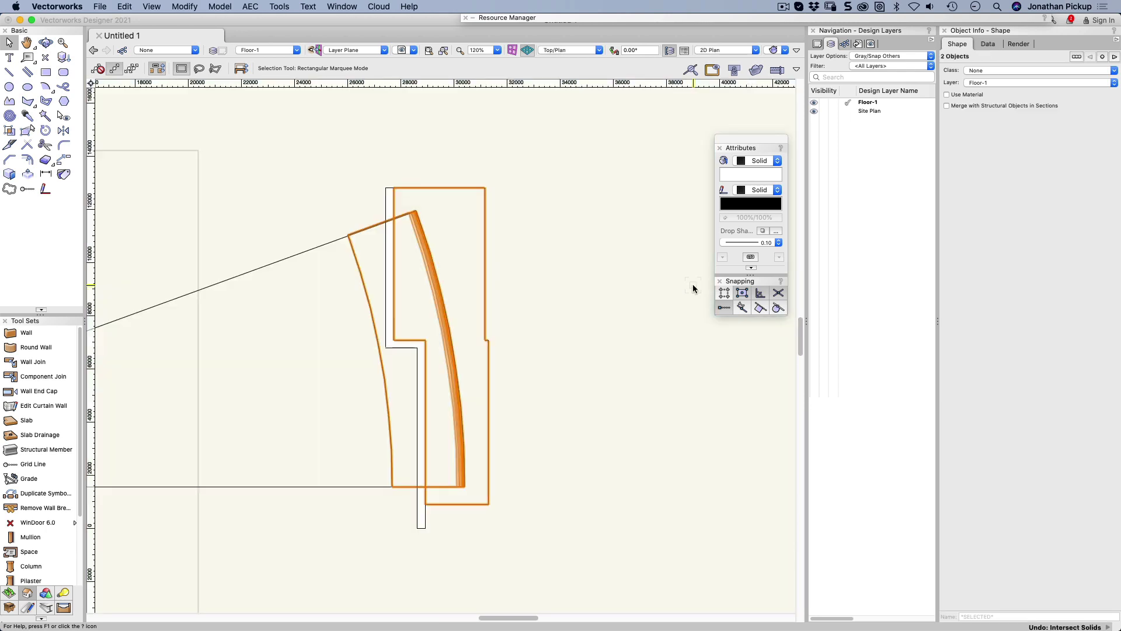
{"action": "left_click", "coordinate": [560, 260]}
{"action": "left_click", "coordinate": [486, 271]}
{"action": "key", "text": "Delete"}
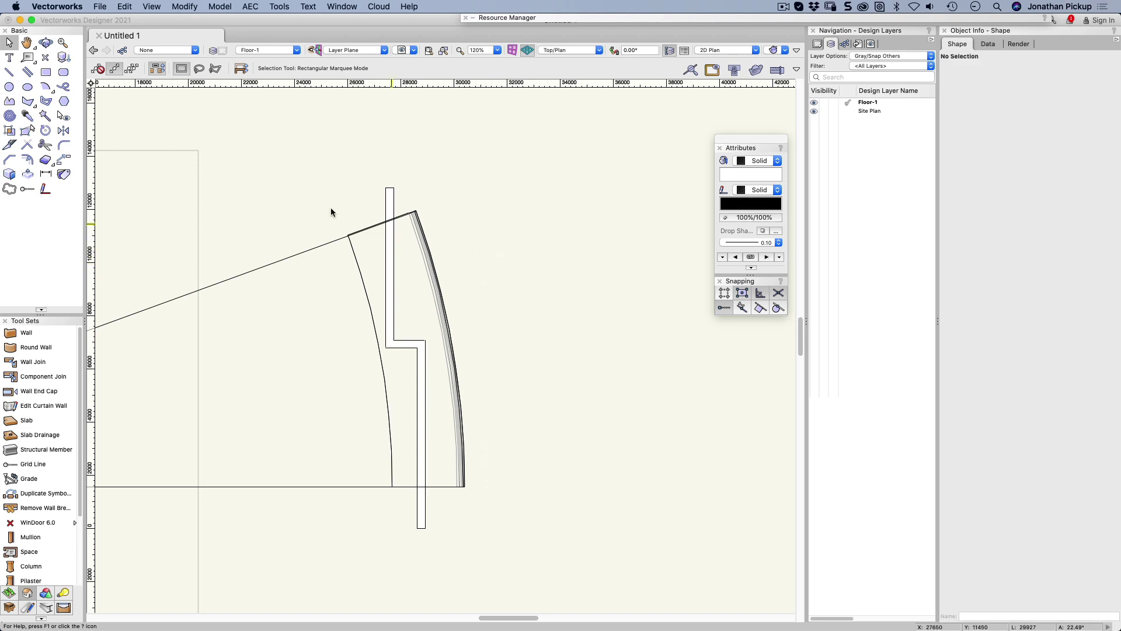
Draw two new rectangles left of the wall, the second starting at its step
{"action": "left_click", "coordinate": [46, 72]}
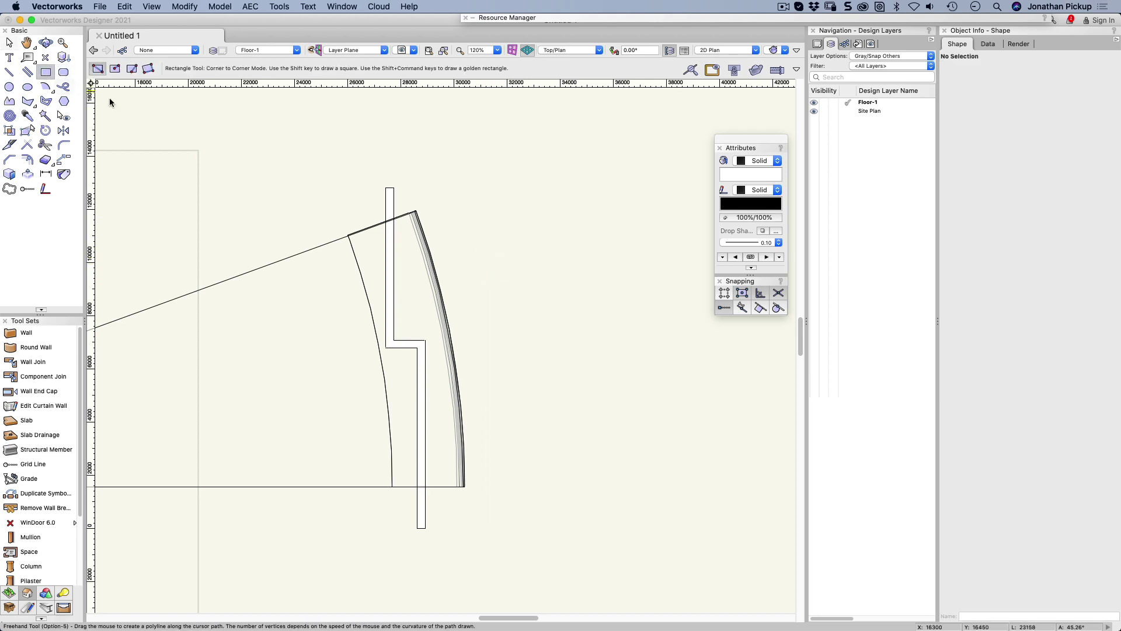
{"action": "left_click", "coordinate": [394, 187]}
{"action": "left_click", "coordinate": [336, 368]}
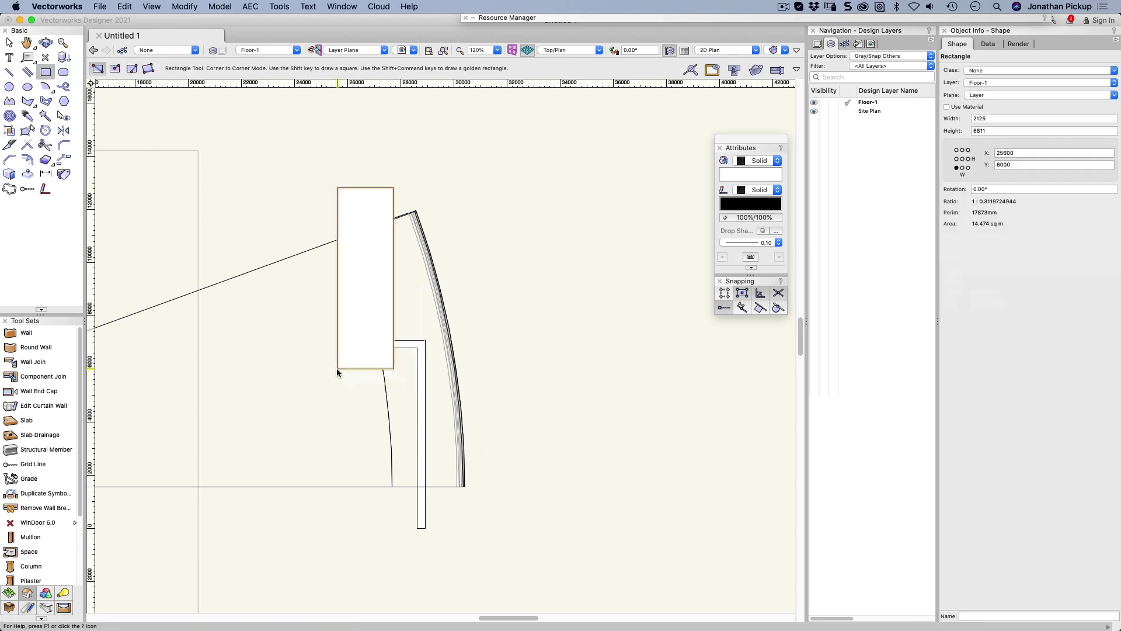
{"action": "left_click", "coordinate": [425, 340]}
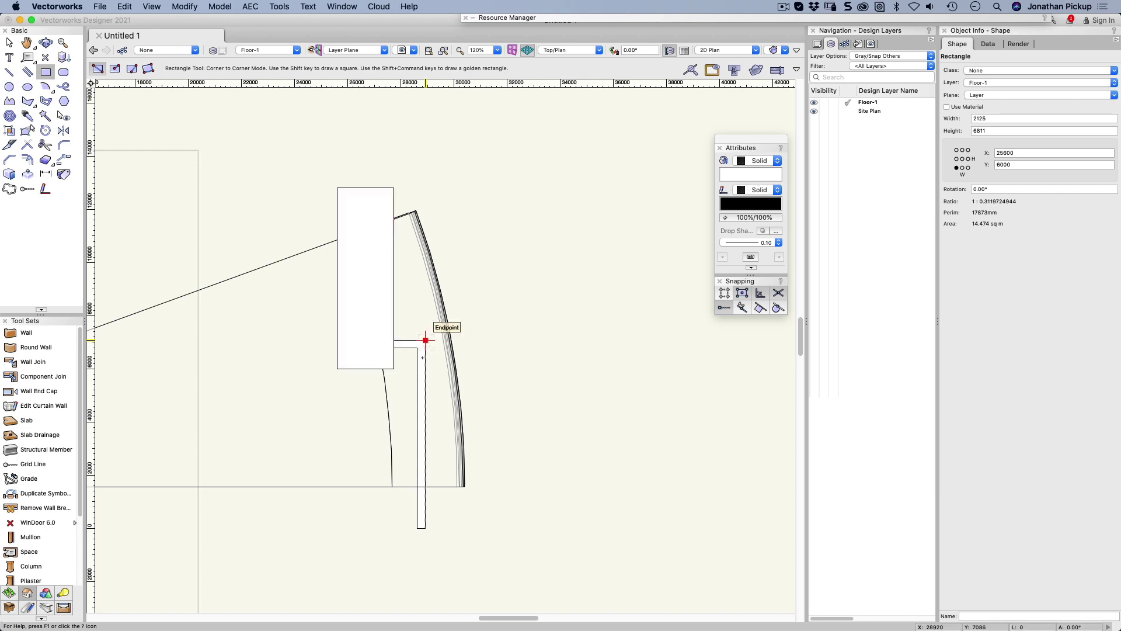
{"action": "left_click", "coordinate": [376, 537]}
Merge the rectangles into a 27.646 sq m stepped polygon and start a 3000 extrude
{"action": "key", "text": "x"}
{"action": "left_click", "coordinate": [371, 336], "text": "shift"}
{"action": "right_click", "coordinate": [352, 337]}
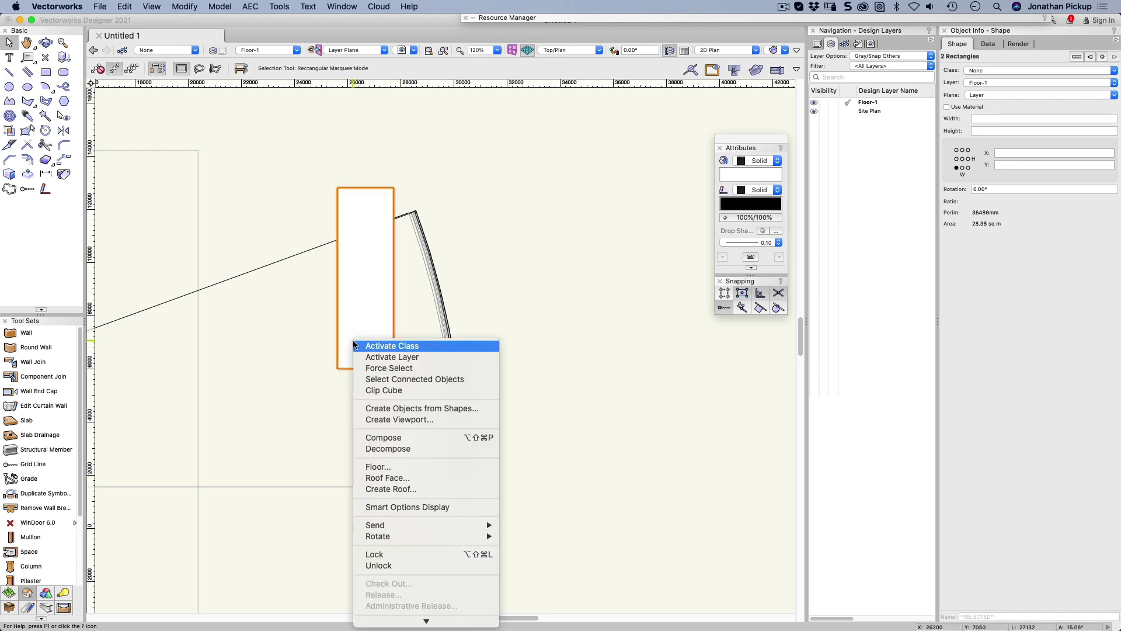
{"action": "left_click", "coordinate": [389, 586]}
{"action": "key", "text": "super+e"}
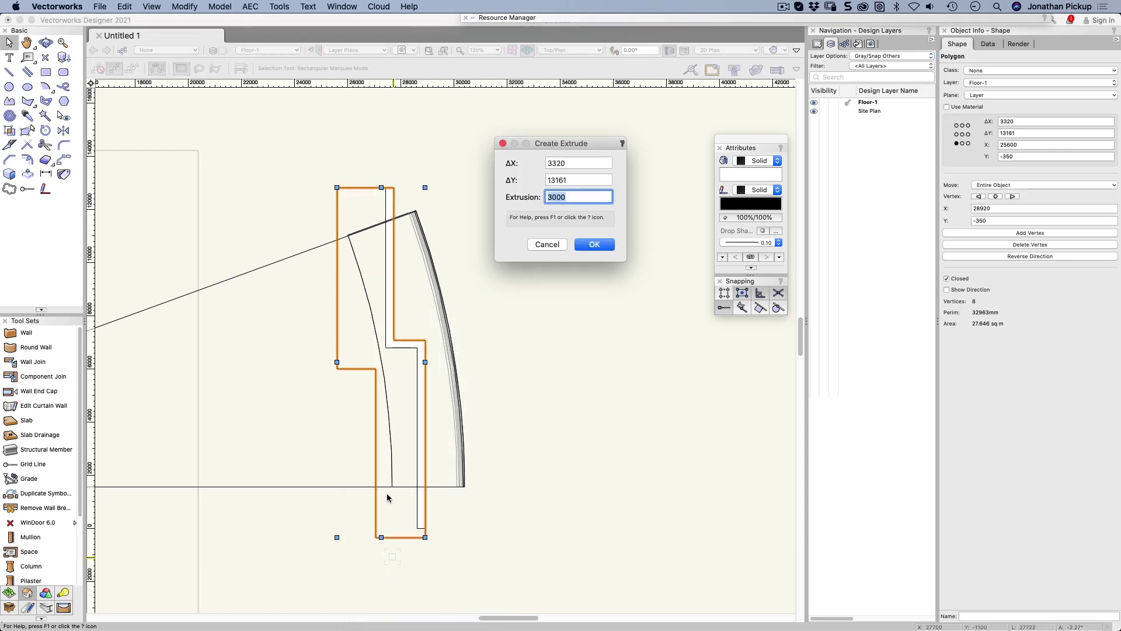
Confirm the 3000 extrude and subtract it from the curved sweep, leaving a 2673 × 10397 × 343 solid
{"action": "key", "text": "Return"}
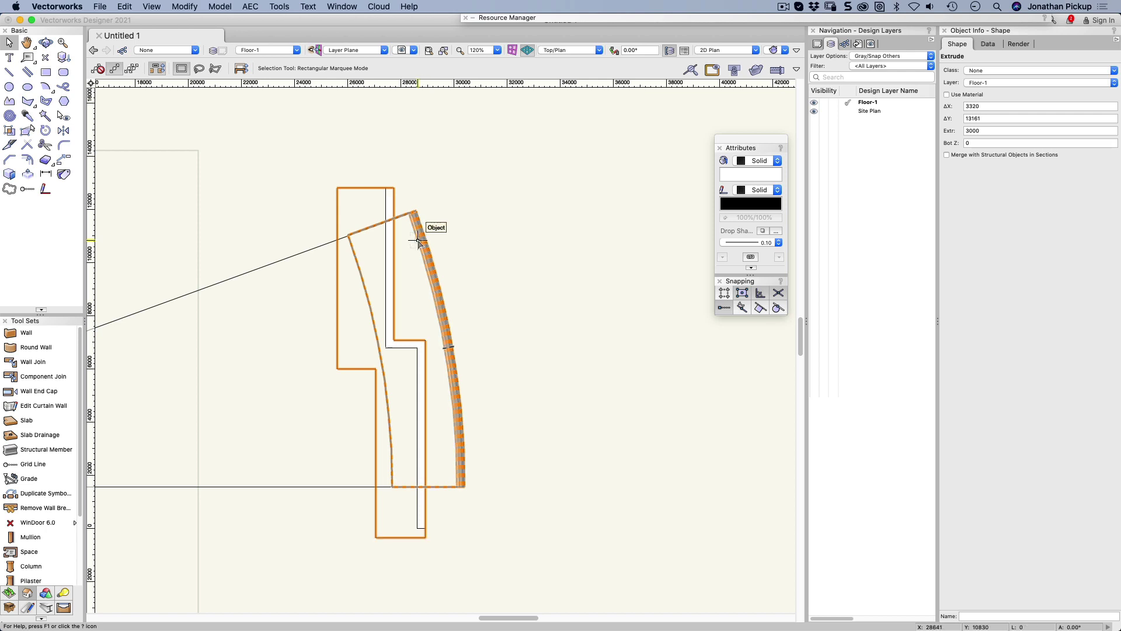
{"action": "left_click", "coordinate": [418, 241], "text": "shift"}
{"action": "right_click", "coordinate": [424, 256]}
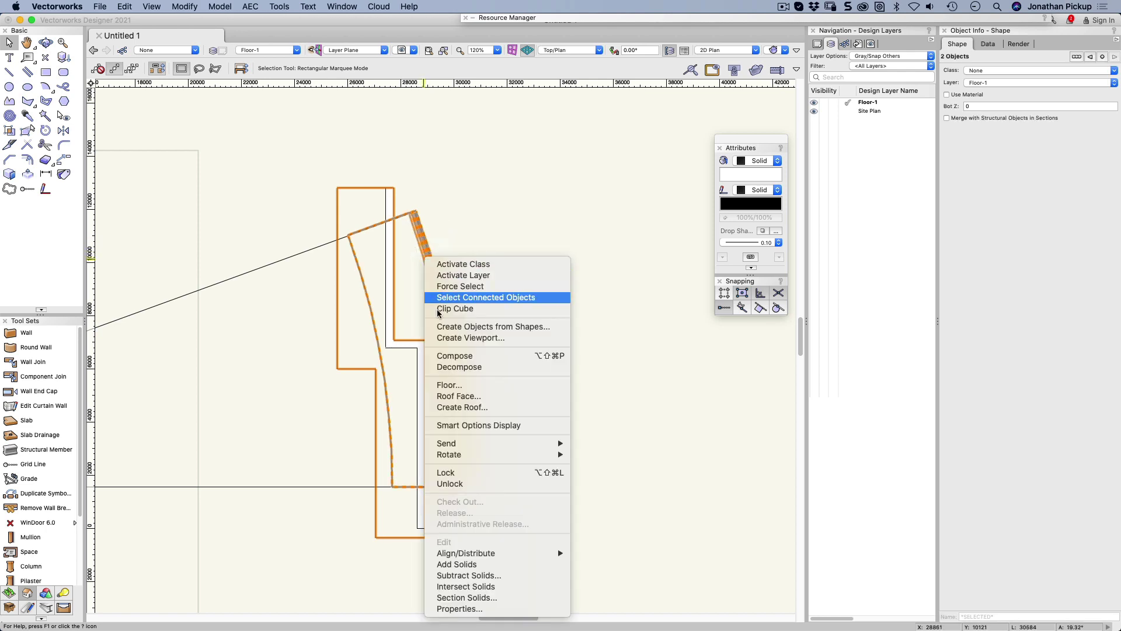
{"action": "left_click", "coordinate": [464, 578]}
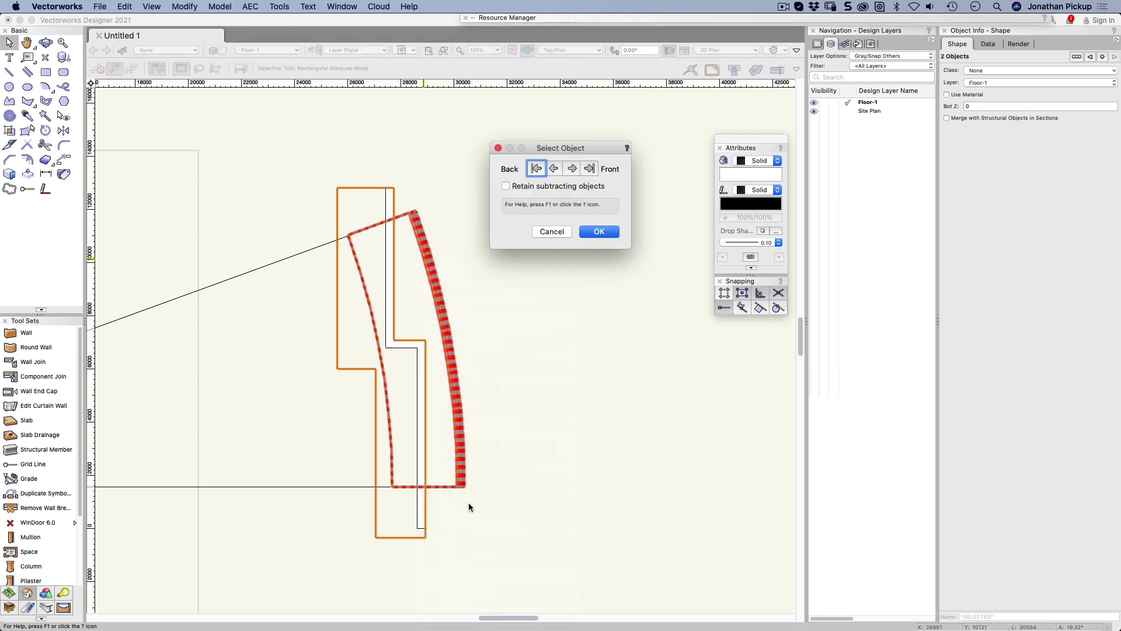
{"action": "left_click", "coordinate": [599, 232]}
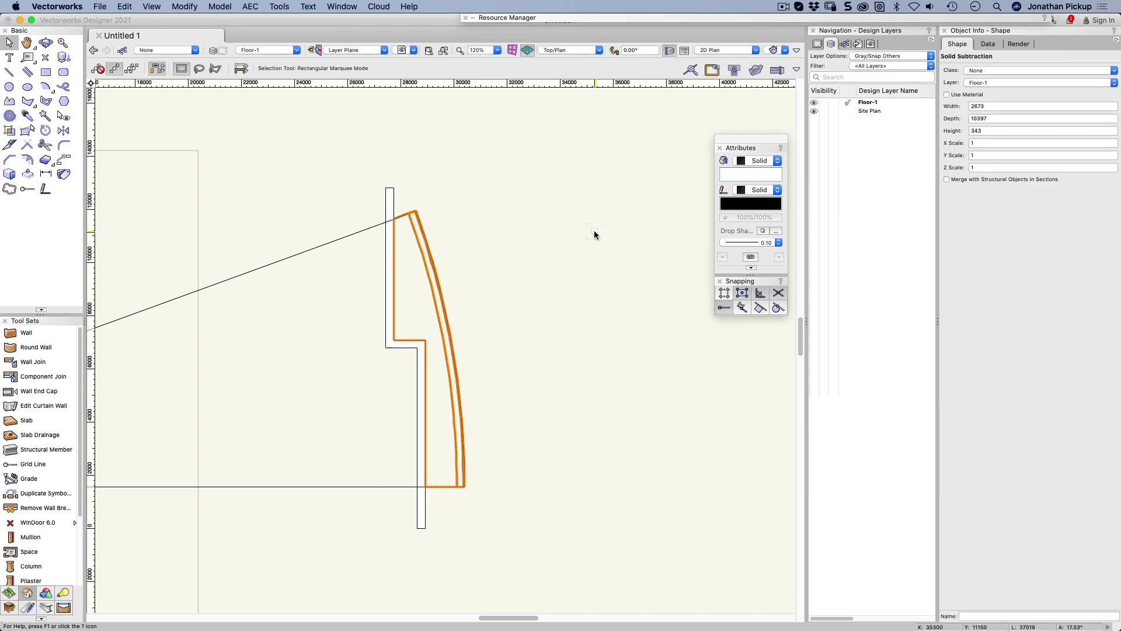
{"action": "key", "text": "3"}
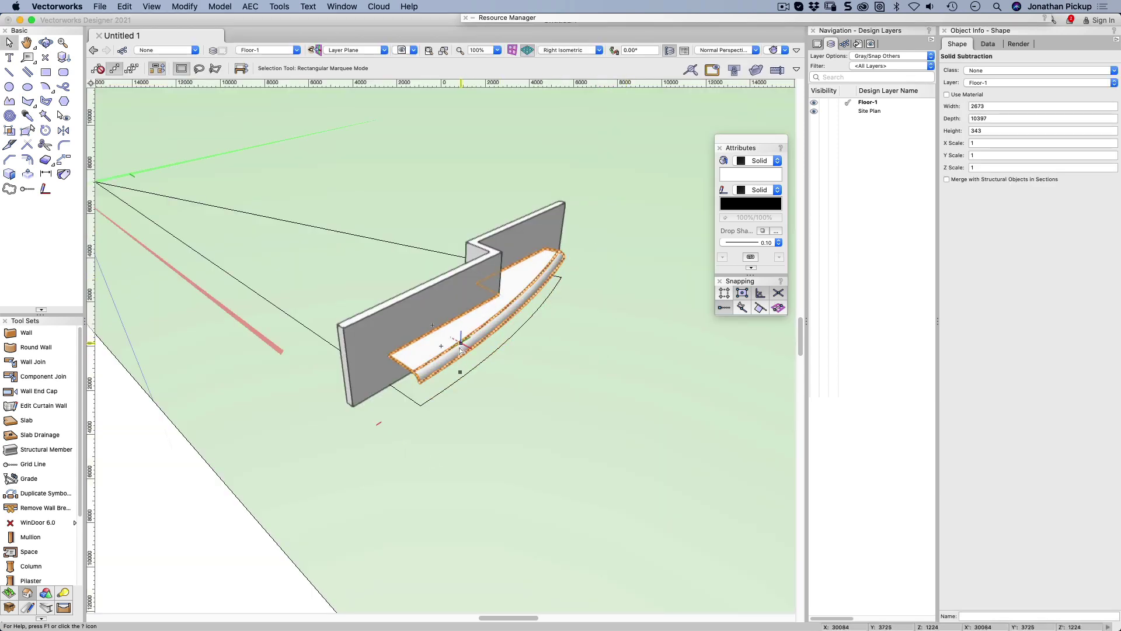
Enter the solid subtraction's sweep profile and view it from above, zoomed to fit
{"action": "double_click", "coordinate": [433, 357]}
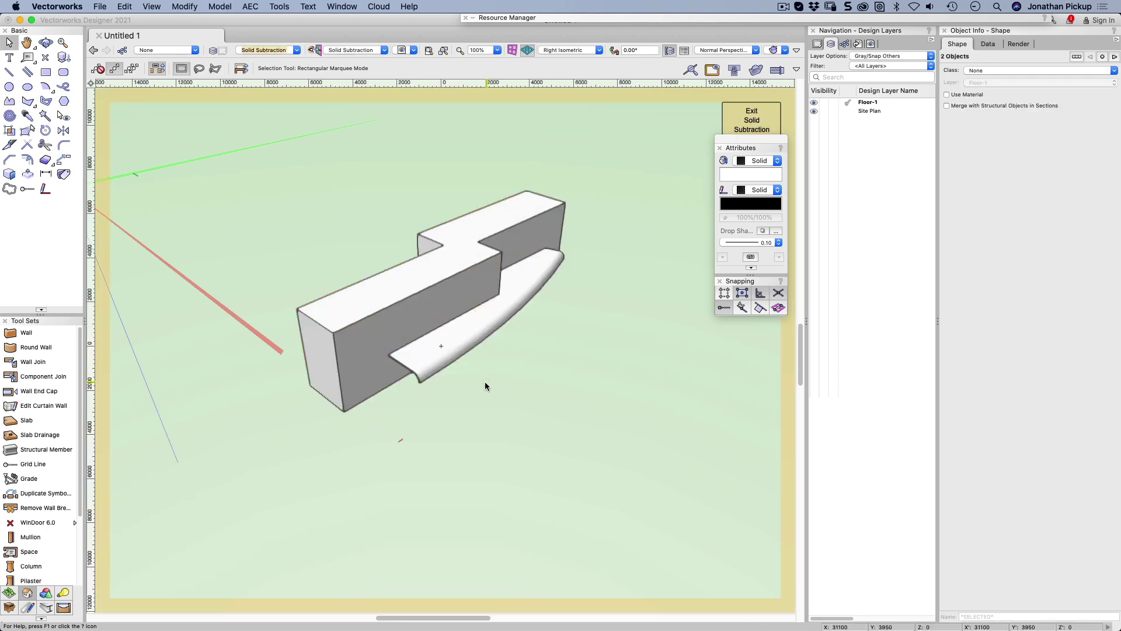
{"action": "double_click", "coordinate": [427, 365]}
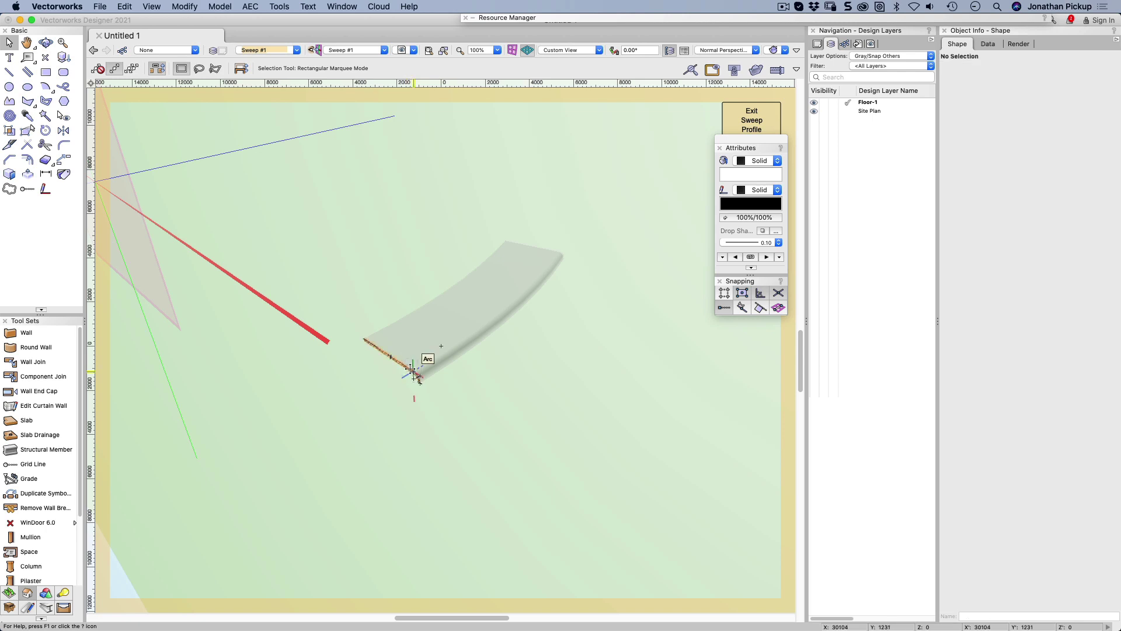
{"action": "left_click", "coordinate": [413, 371]}
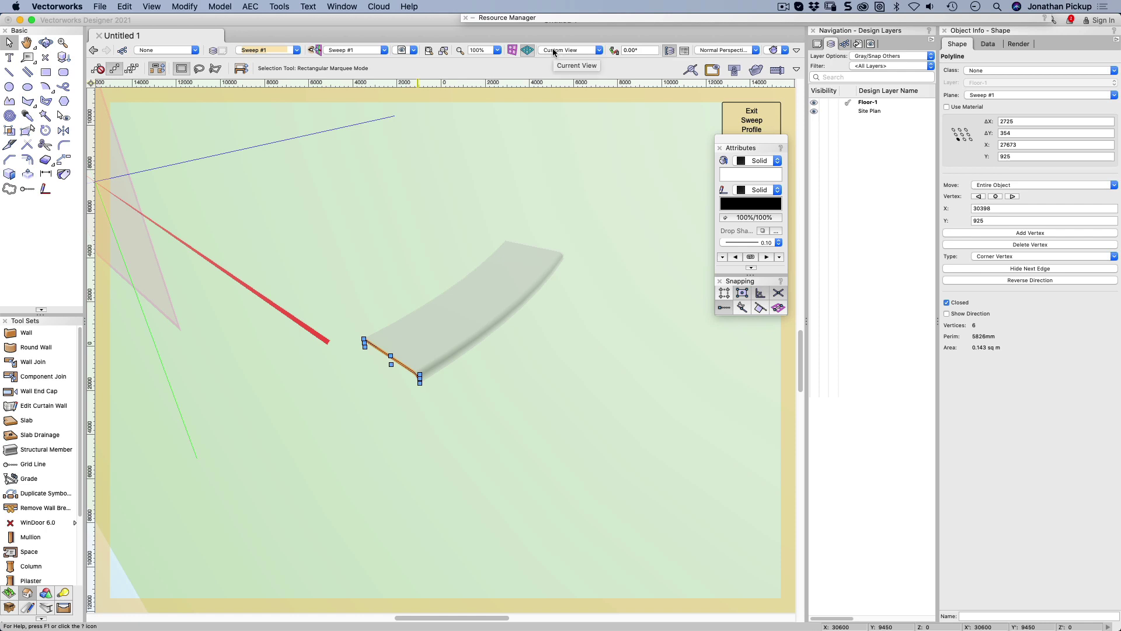
{"action": "key", "text": "5"}
{"action": "key", "text": "super+6"}
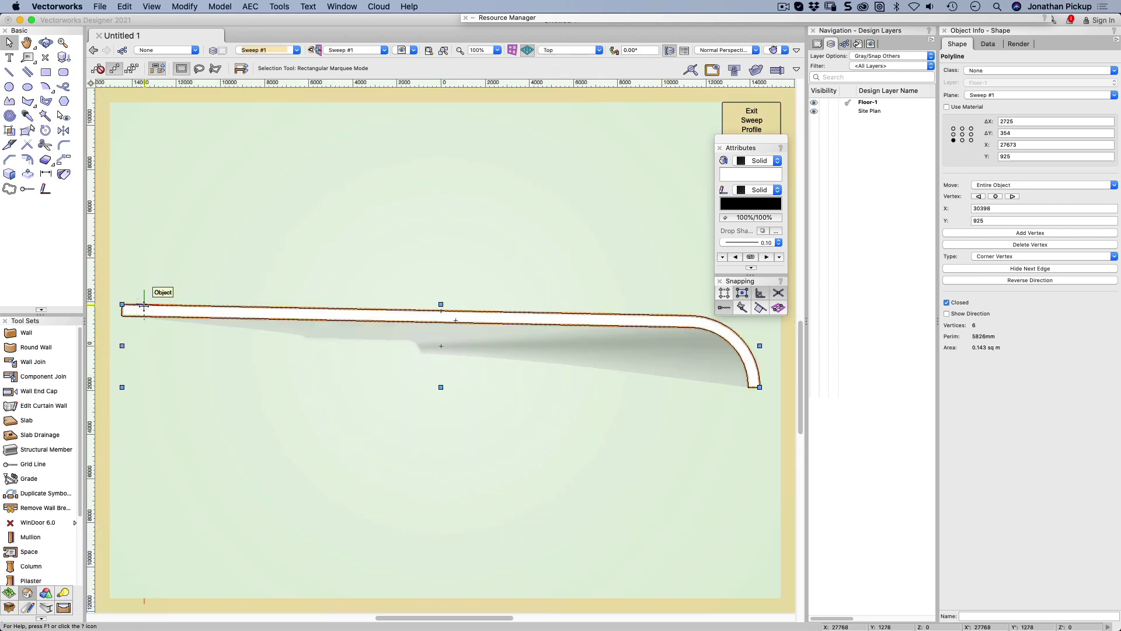
Marquee the profile's left-end vertices with Reshape and move them up twice by Y offset
{"action": "key", "text": "shift+r"}
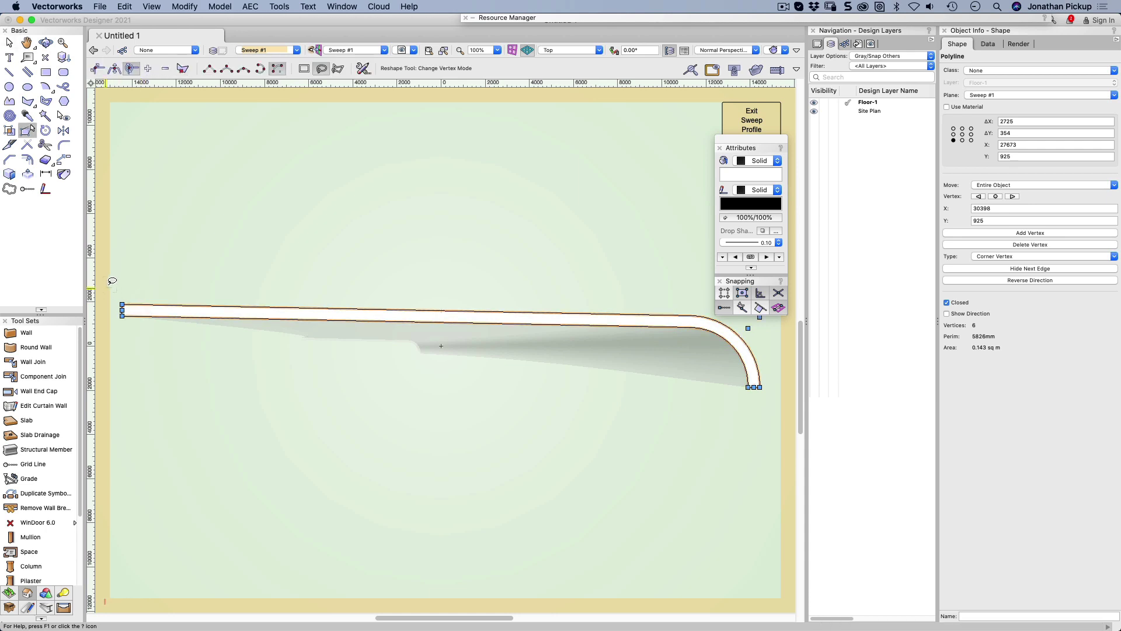
{"action": "left_click", "coordinate": [304, 69]}
{"action": "left_click_drag", "start_coordinate": [151, 264], "coordinate": [105, 370]}
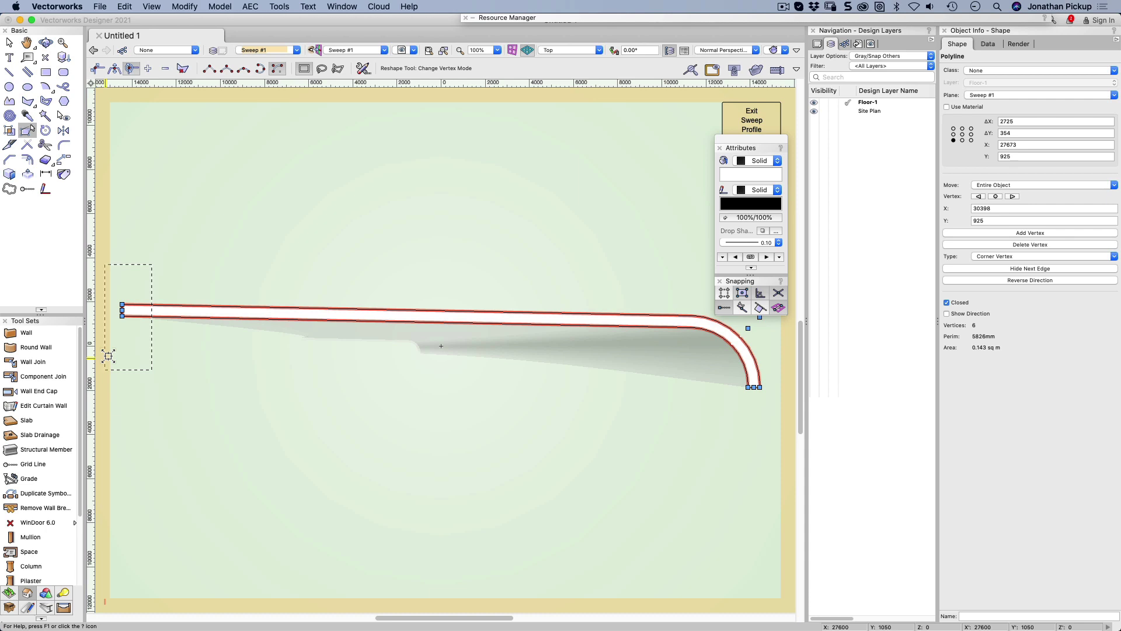
{"action": "key", "text": "super+m"}
{"action": "key", "text": "Tab"}
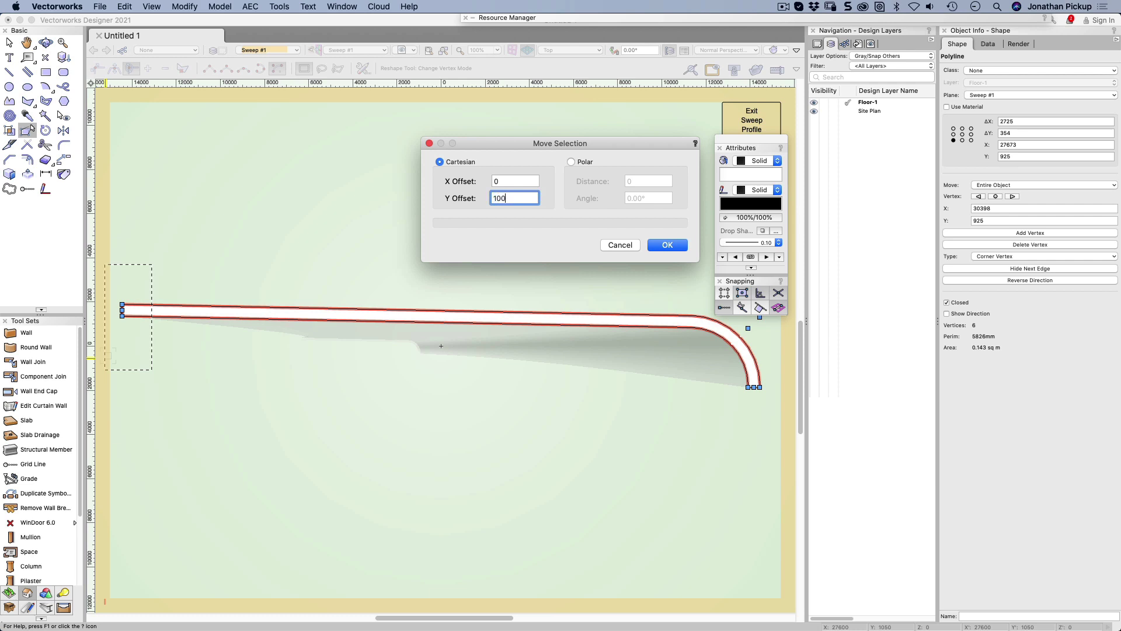
{"action": "key", "text": "Return"}
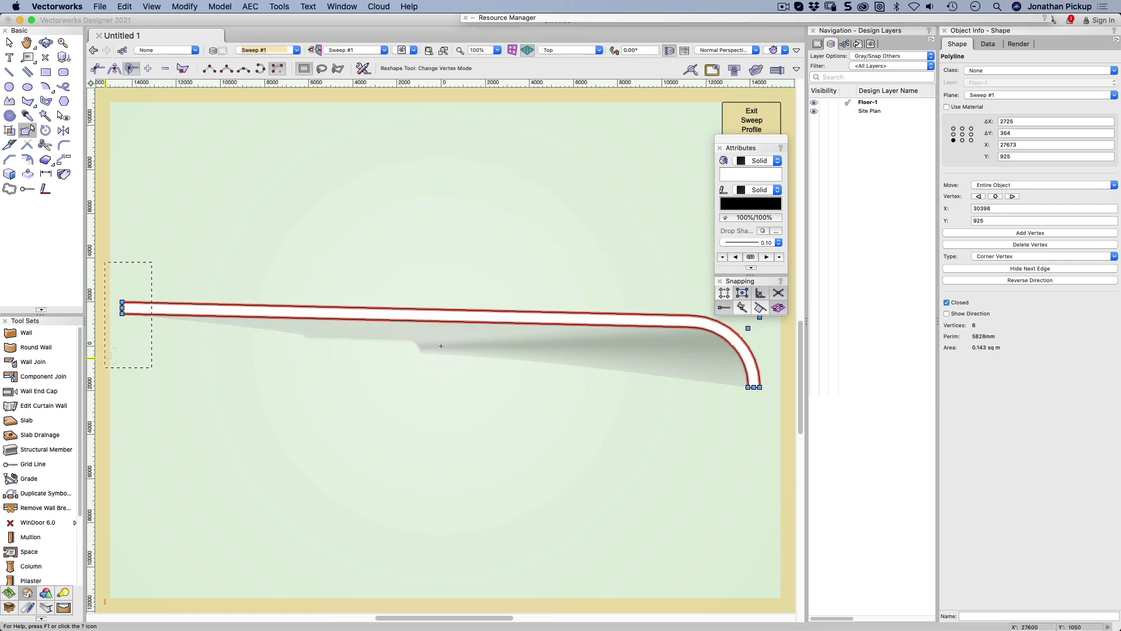
{"action": "key", "text": "super+m"}
{"action": "key", "text": "Return"}
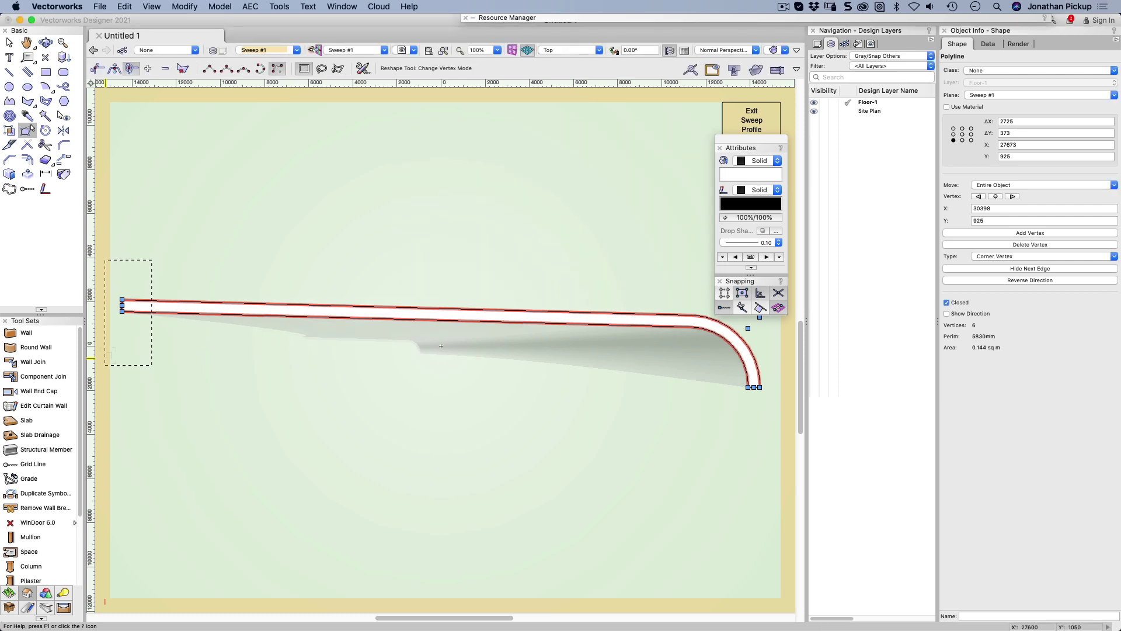
Raise the left-end vertices another 60 and exit the sweep profile at ΔY 430
{"action": "key", "text": "super+m"}
{"action": "key", "text": "Tab"}
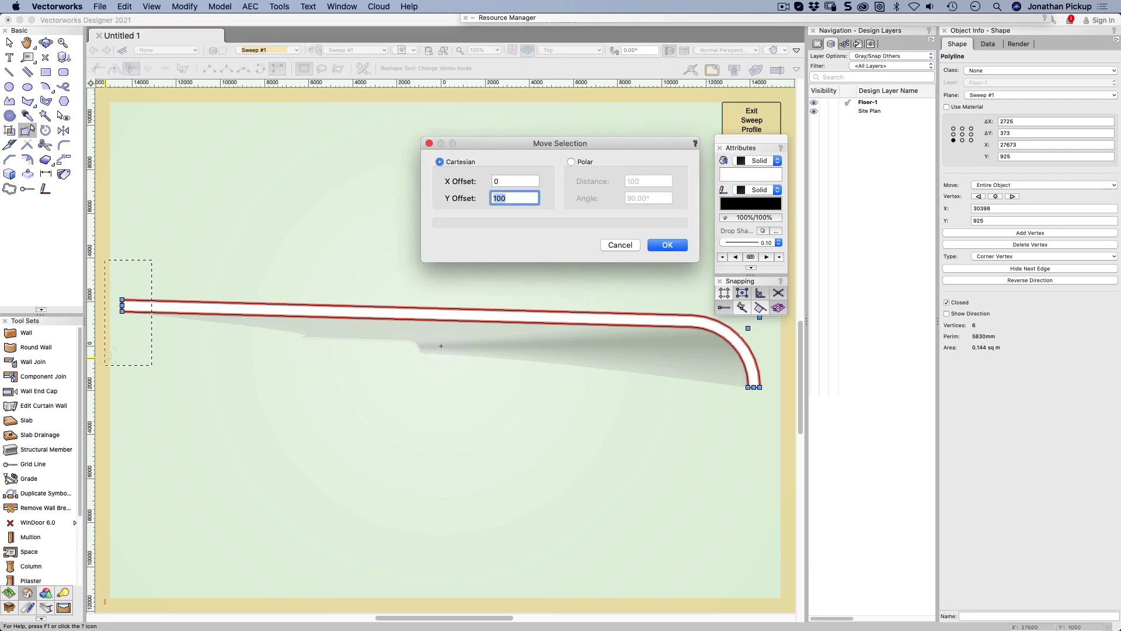
{"action": "type", "text": "60"}
{"action": "key", "text": "Return"}
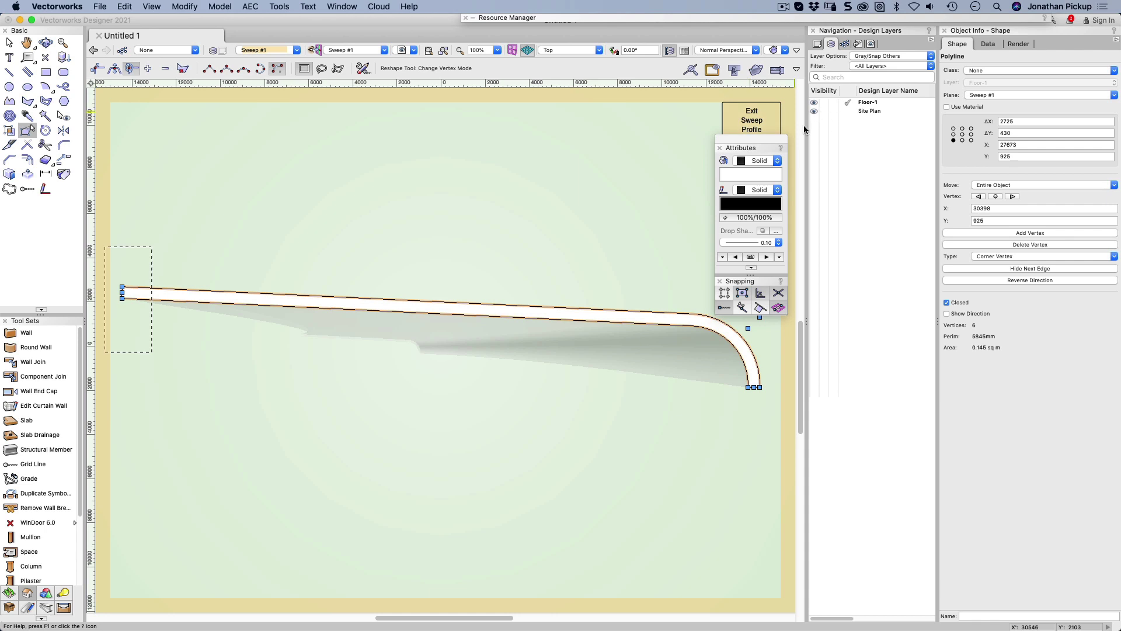
{"action": "left_click", "coordinate": [753, 120]}
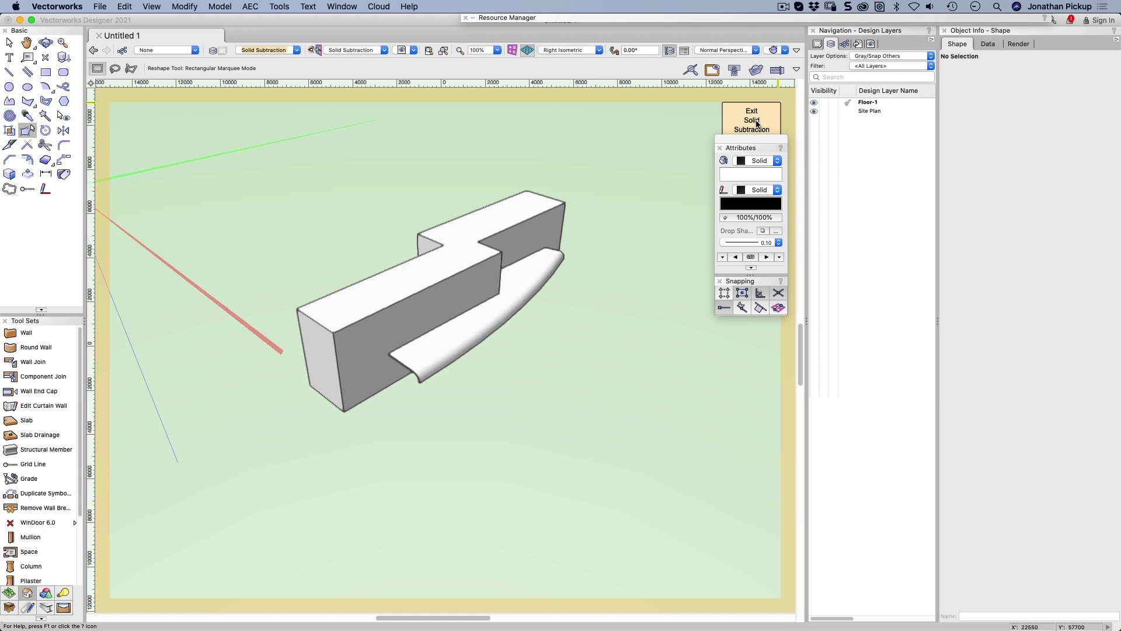
Exit the solid subtraction, orbit the model, and switch to an orthogonal Right view
{"action": "left_click", "coordinate": [757, 123]}
{"action": "mouse_move", "coordinate": [414, 403]}
{"action": "middle_mouse_down", "text": "shift"}
{"action": "mouse_move", "coordinate": [412, 327]}
{"action": "mouse_move", "coordinate": [551, 212]}
{"action": "mouse_move", "coordinate": [411, 254]}
{"action": "mouse_move", "coordinate": [365, 251]}
{"action": "middle_mouse_up", "text": "shift"}
{"action": "key", "text": "KP_6"}
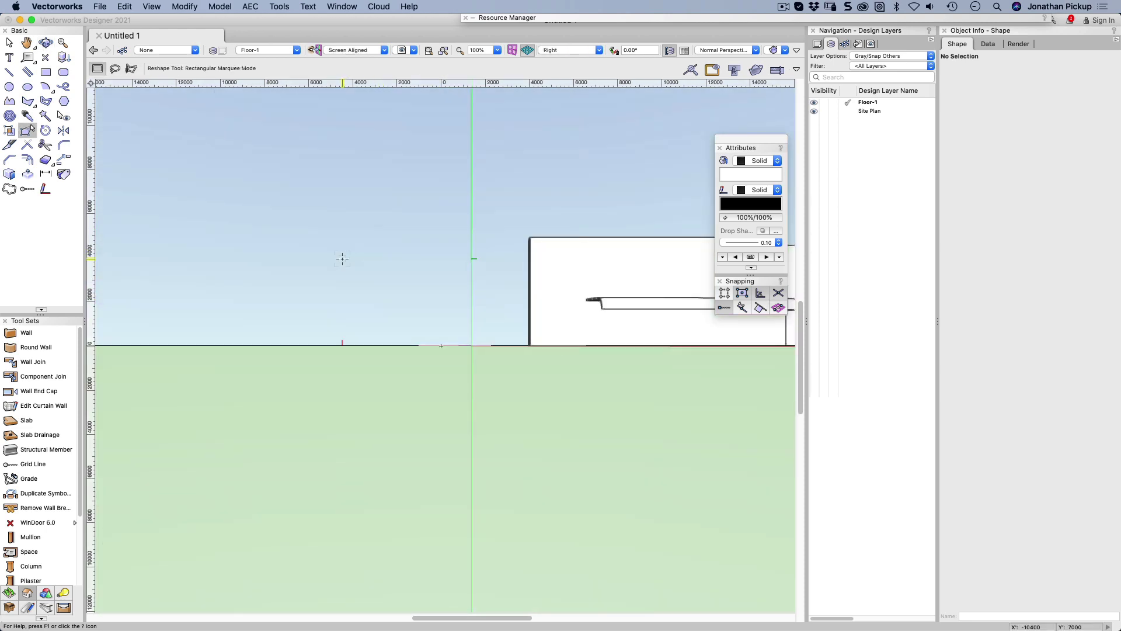
{"action": "left_click", "coordinate": [721, 51]}
{"action": "left_click", "coordinate": [722, 73]}
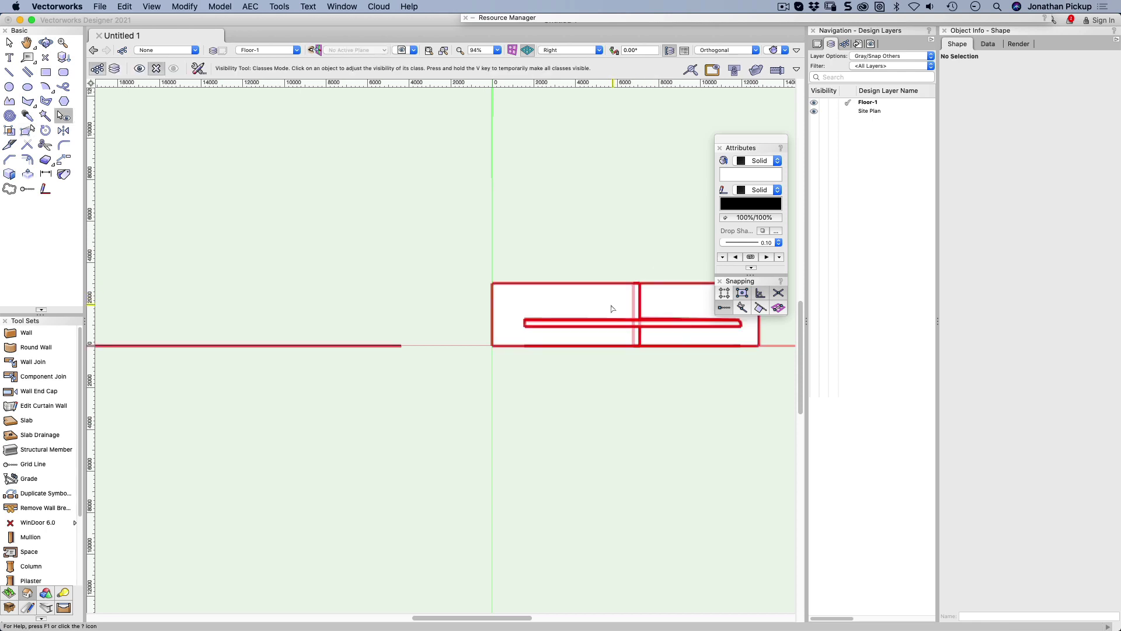
Zoom in on where the roof edge meets the wall, then return to isometric zoomed closer
{"action": "key", "text": "c"}
{"action": "left_click_drag", "start_coordinate": [606, 302], "coordinate": [688, 344]}
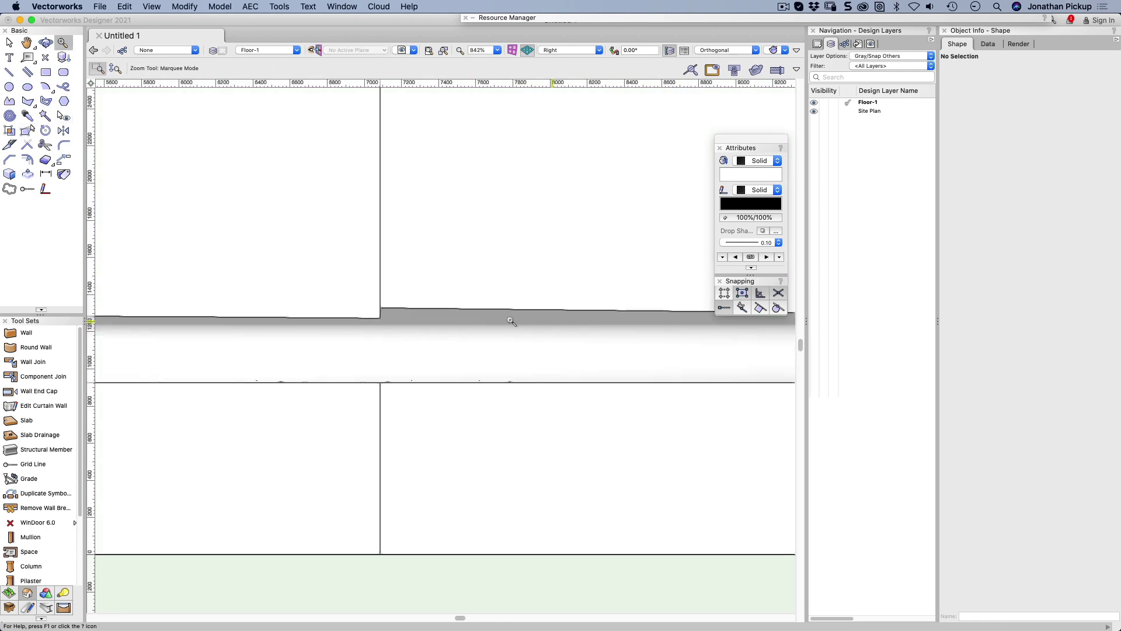
{"action": "key", "text": "x"}
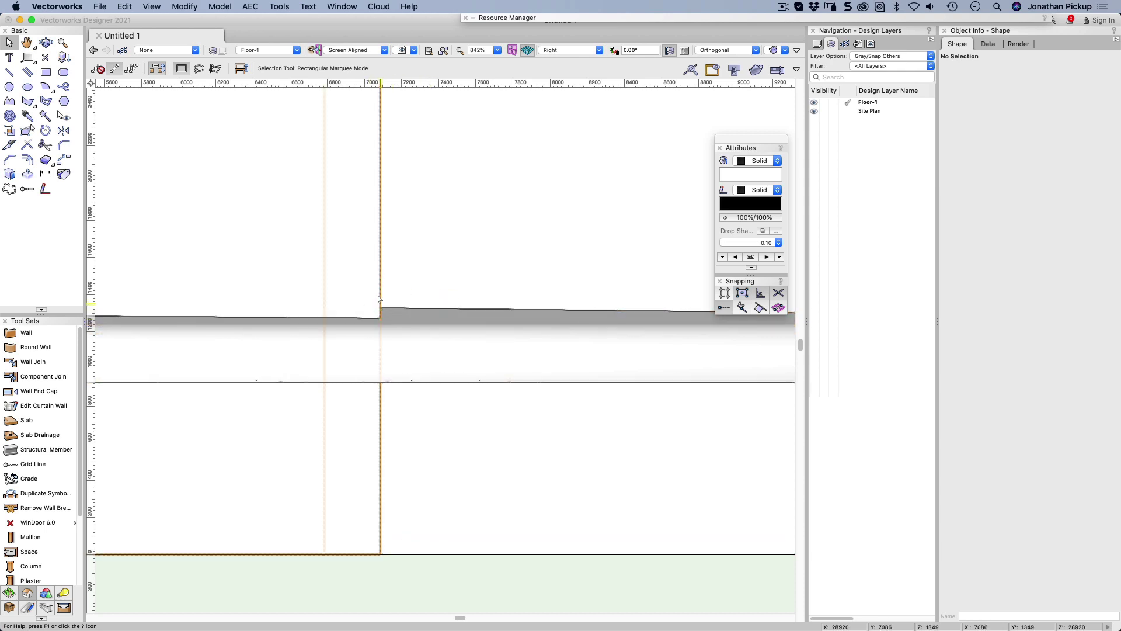
{"action": "key", "text": "3"}
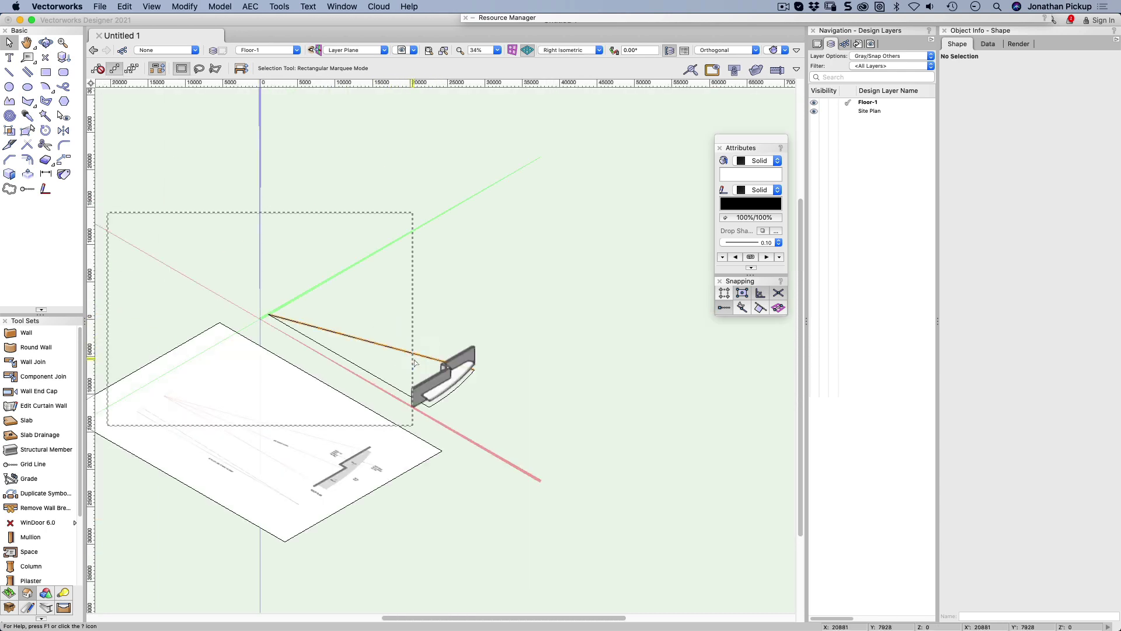
{"action": "scroll", "coordinate": [462, 400], "scroll_direction": "up", "scroll_amount": 10}
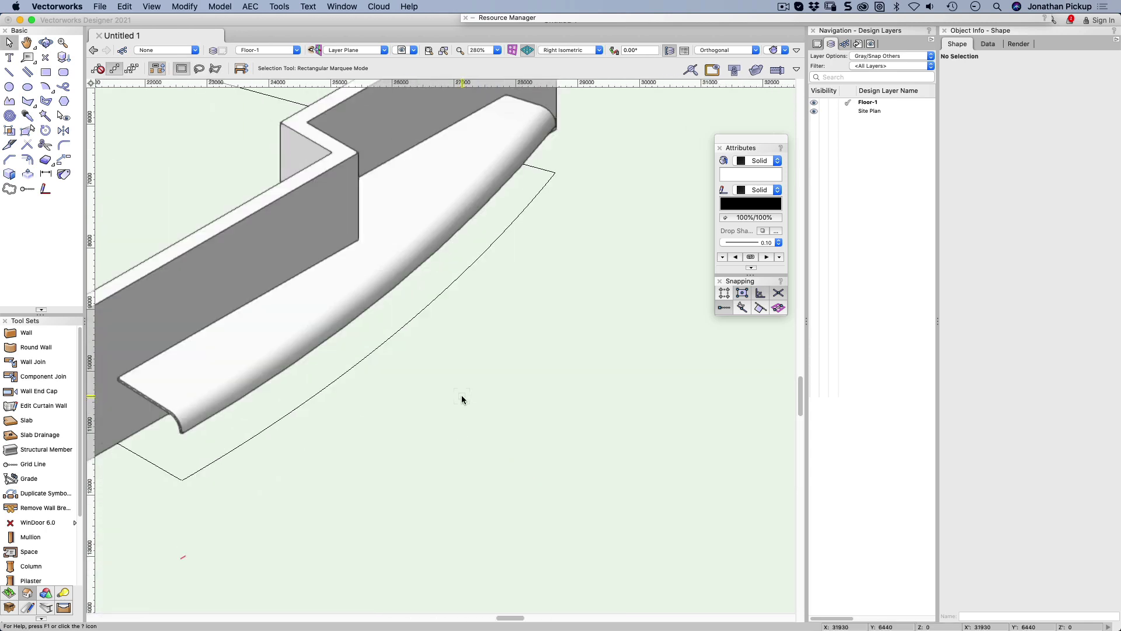
Select the roof-edge solid, then its outer arc: radius 30398, sweep 19.96°, length 10588
{"action": "left_click", "coordinate": [236, 369]}
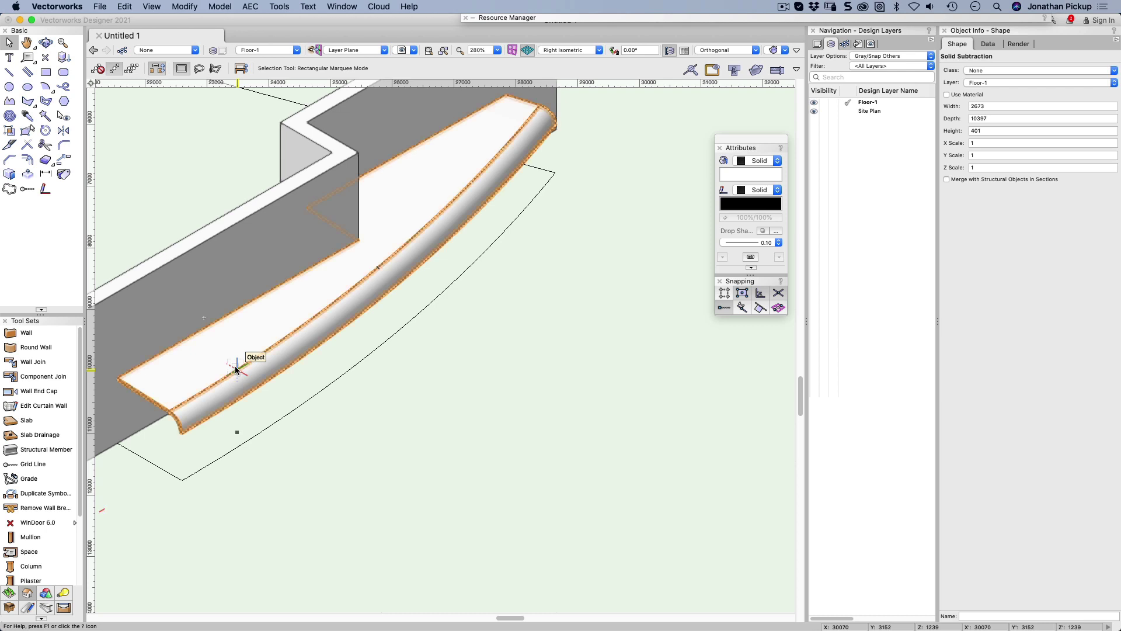
{"action": "left_click", "coordinate": [335, 380]}
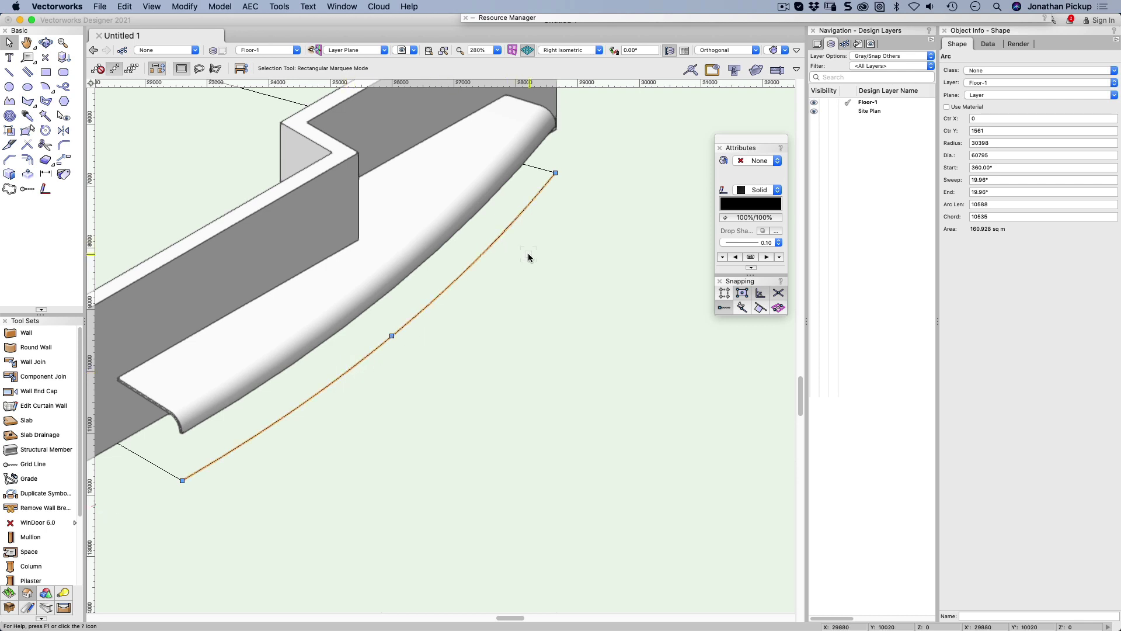